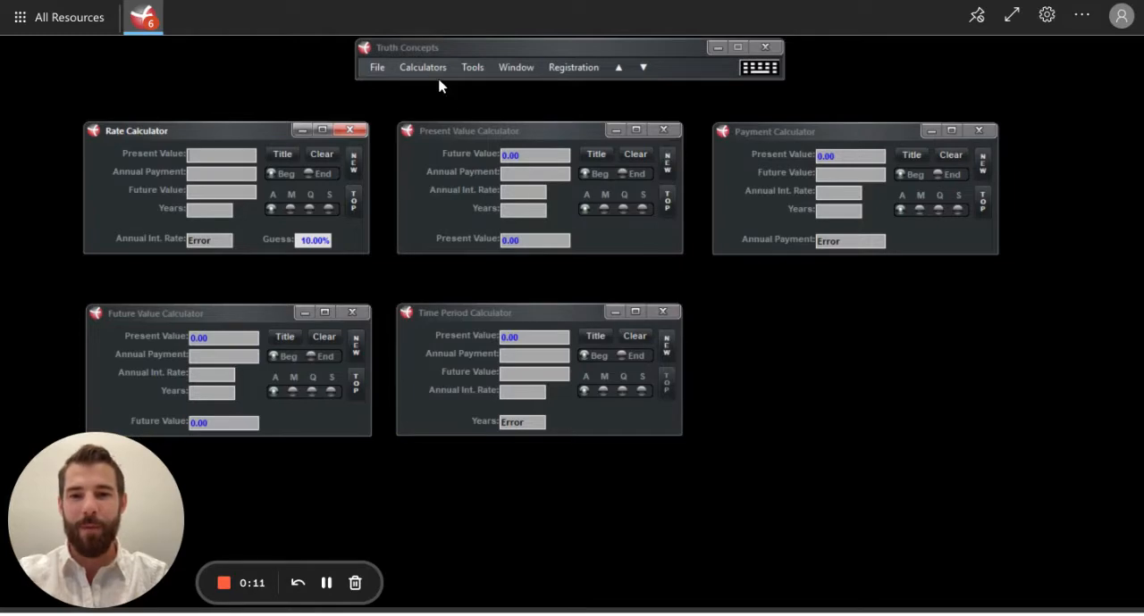
pyautogui.click(438, 70)
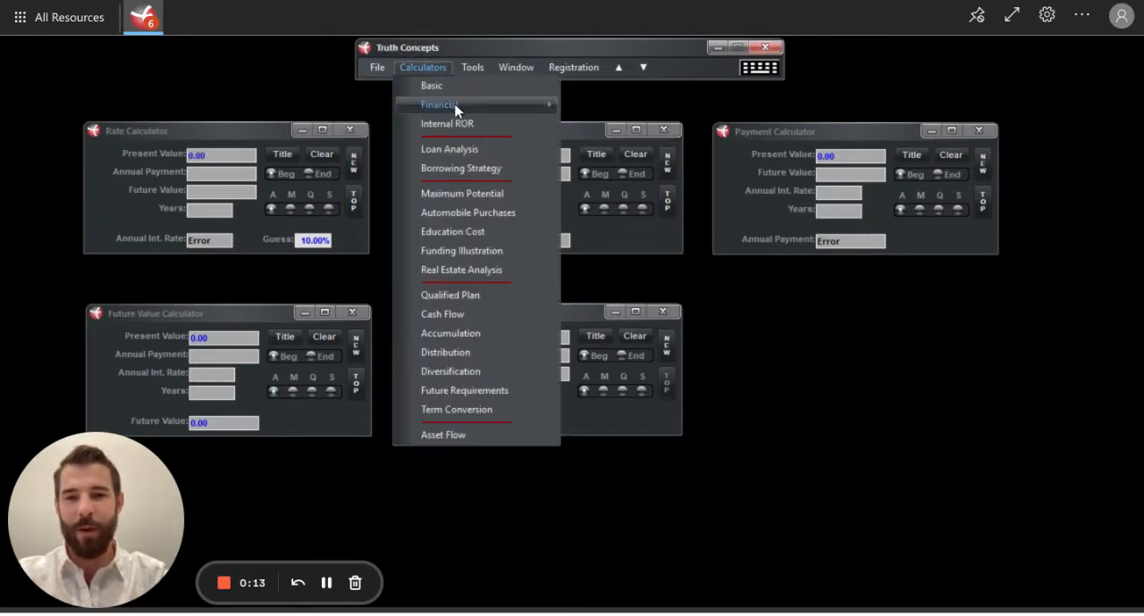
pyautogui.moveTo(458, 107)
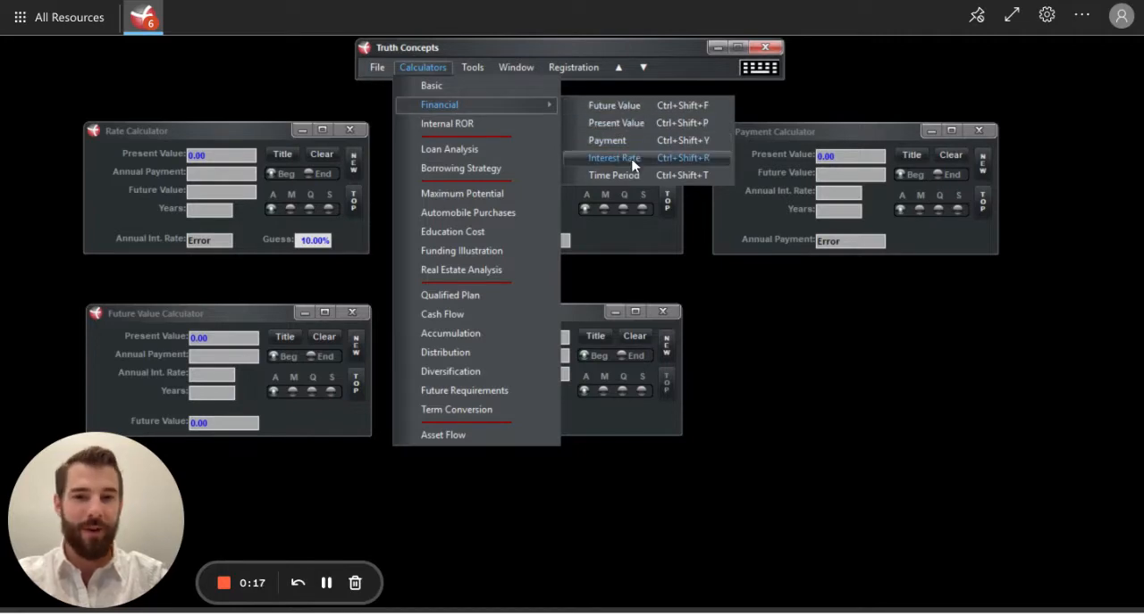
pyautogui.click(427, 68)
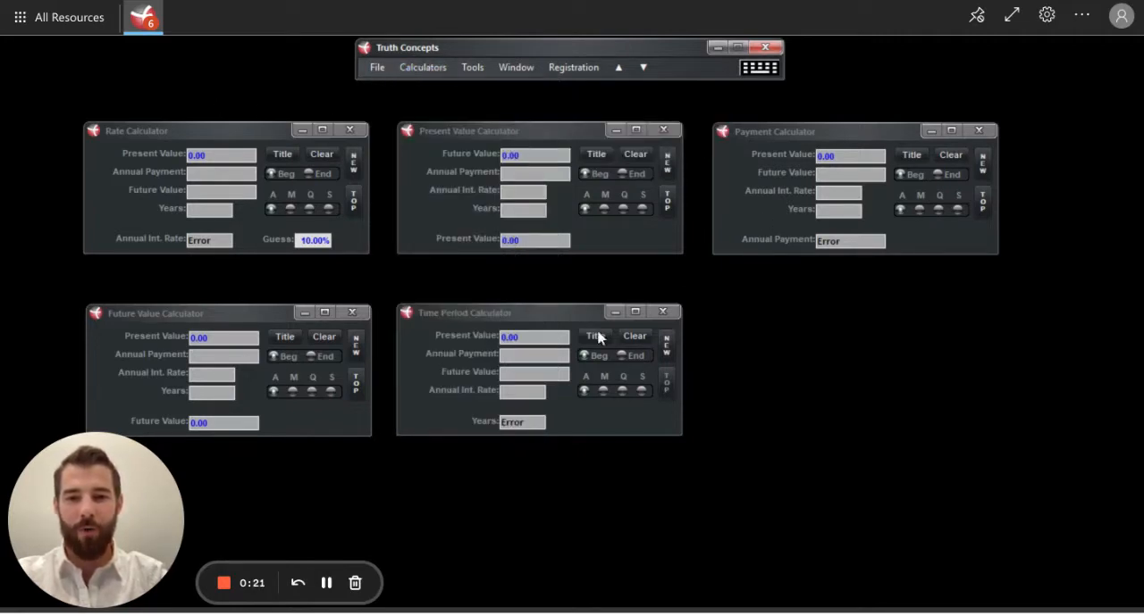
# Step: Set the present value to 100,000 and the annual payment to 10,000 in the Rate Calculator
pyautogui.click(215, 156)
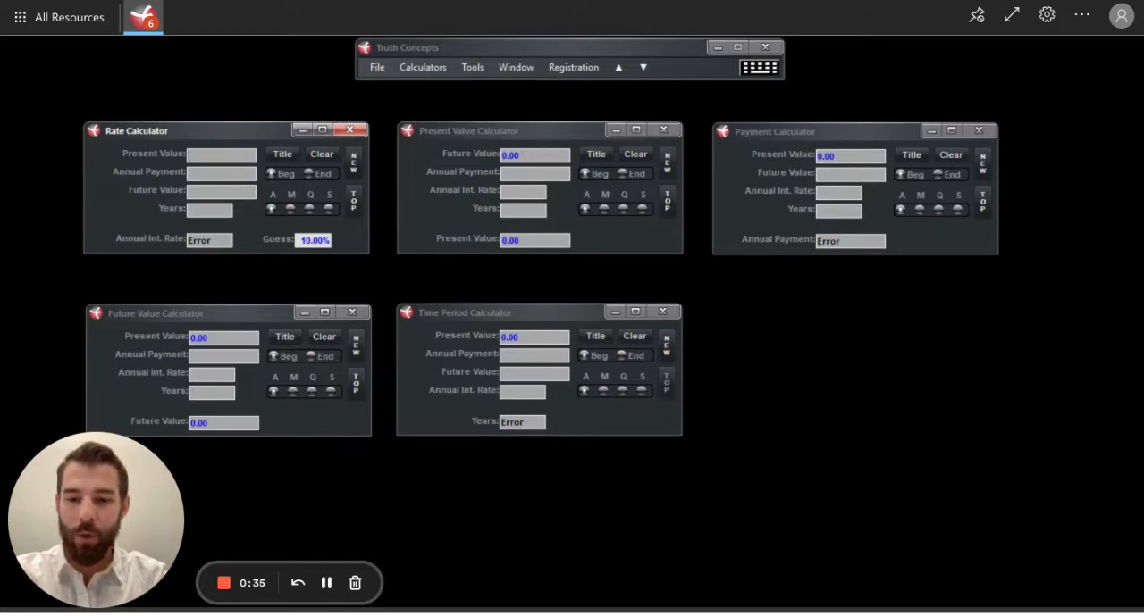
pyautogui.write('100,000')
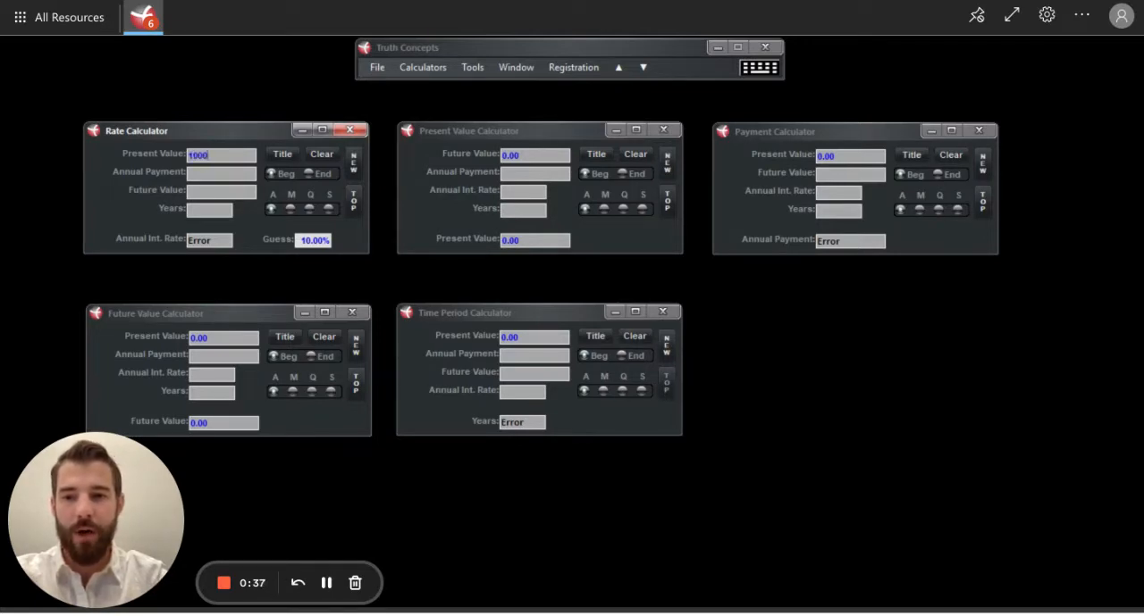
pyautogui.click(212, 173)
pyautogui.write('10000')
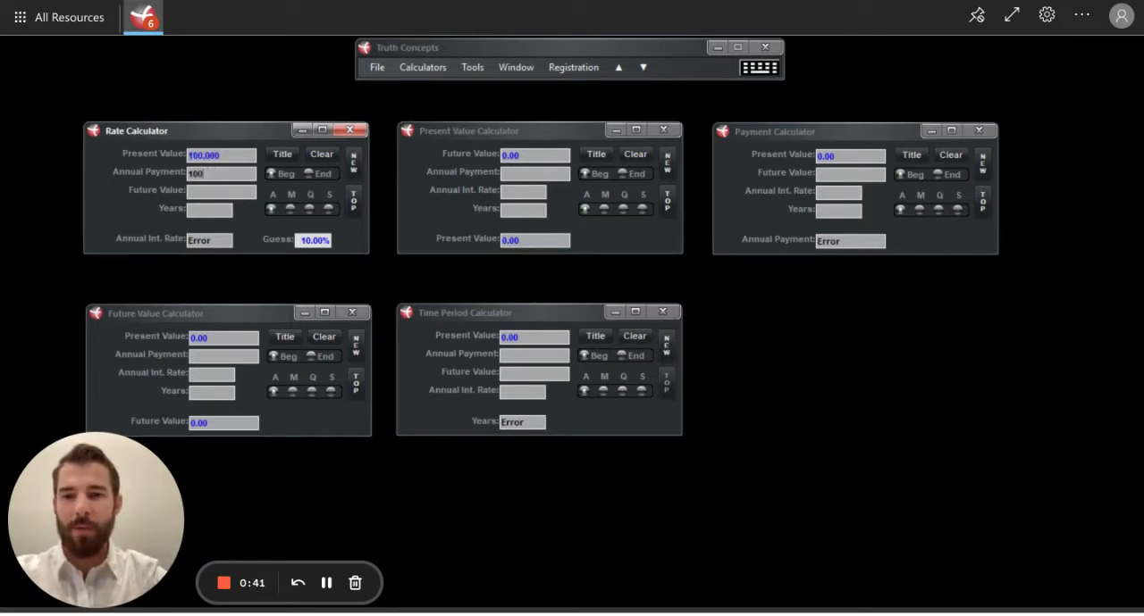
# Step: Set the Rate Calculator's future value to 1,000,000 over 10 years, and copy the full-precision annual interest rate it calculates
pyautogui.click(212, 193)
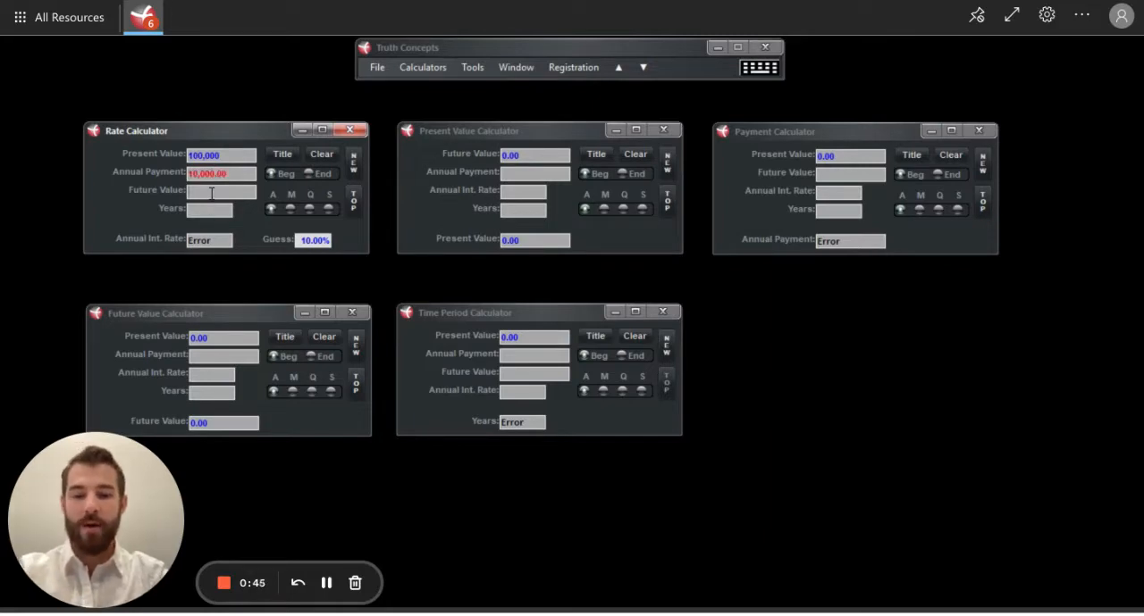
pyautogui.write('1000000')
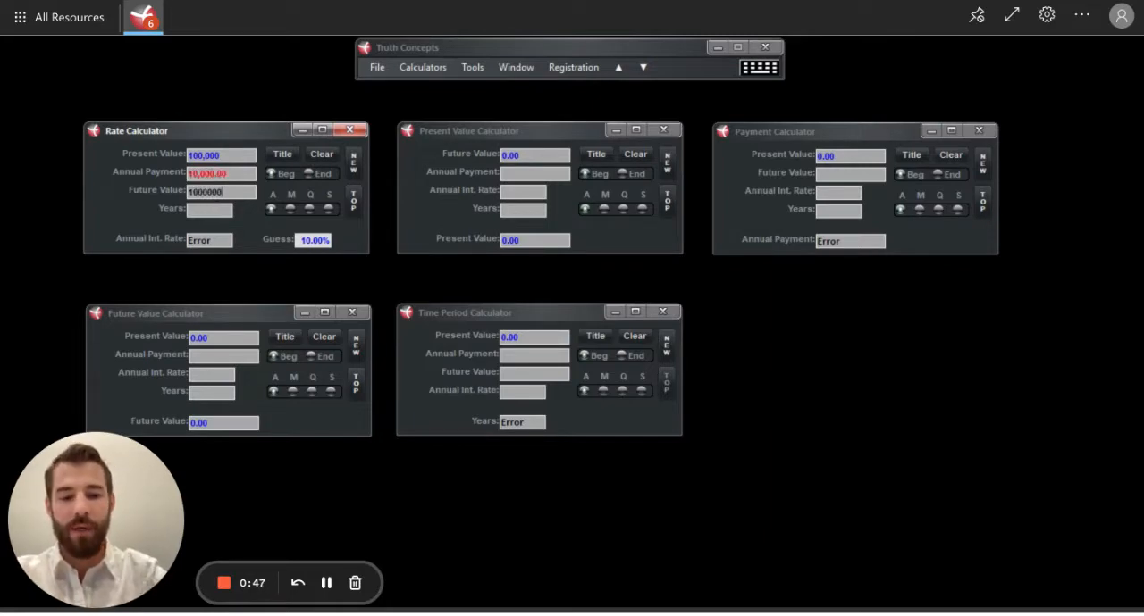
pyautogui.click(198, 212)
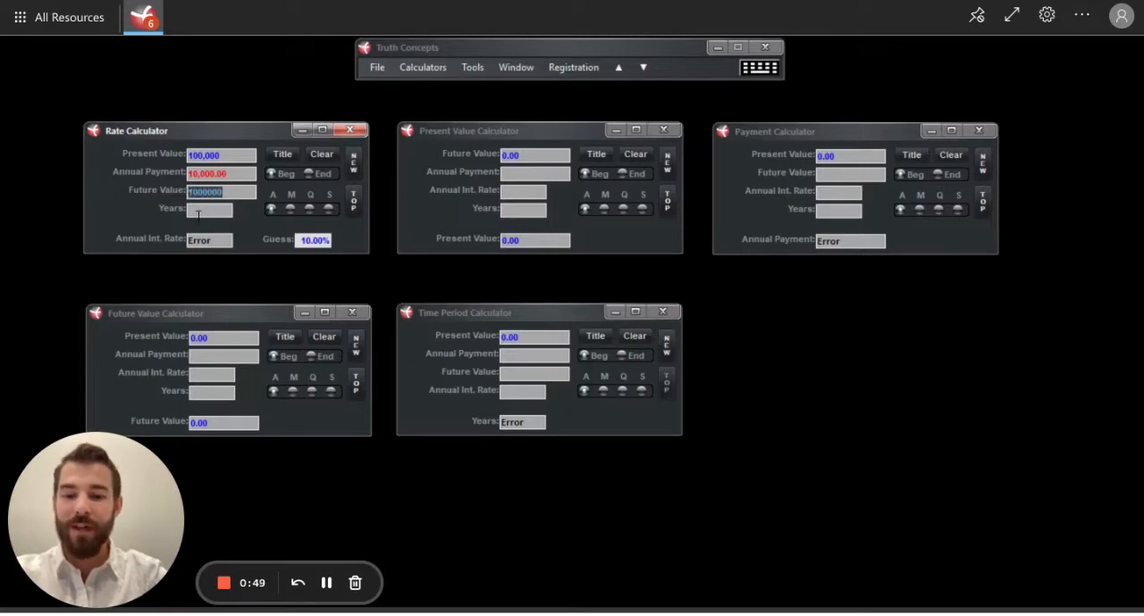
pyautogui.write('10')
pyautogui.press('Return')
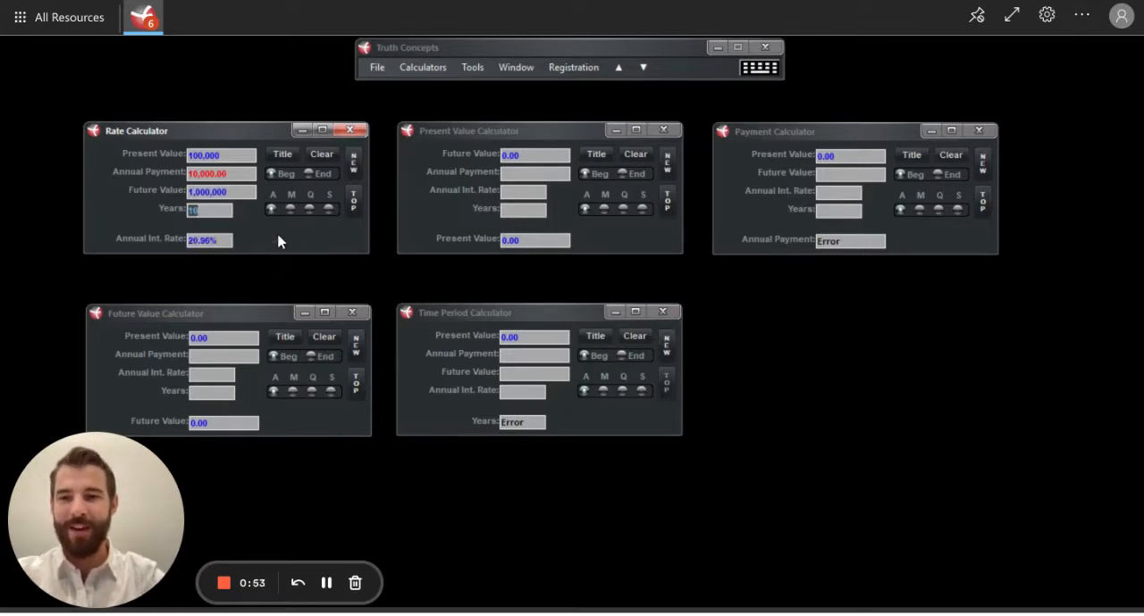
pyautogui.click(199, 241)
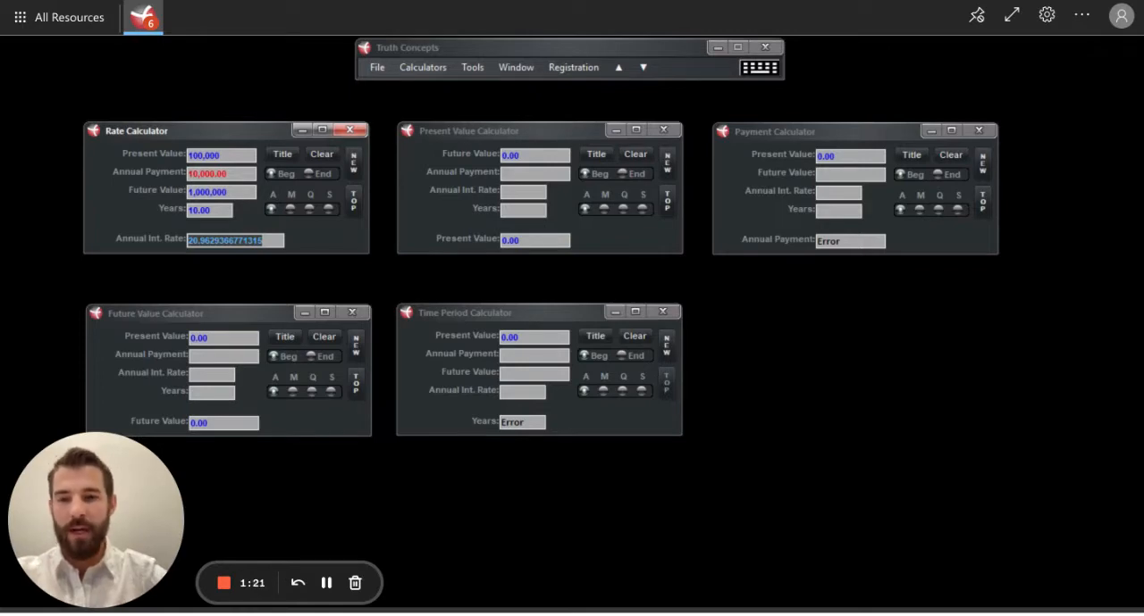
# Step: Set the future value to 1,000,000 and the annual payment to 10,000 in the Present Value Calculator
pyautogui.click(524, 154)
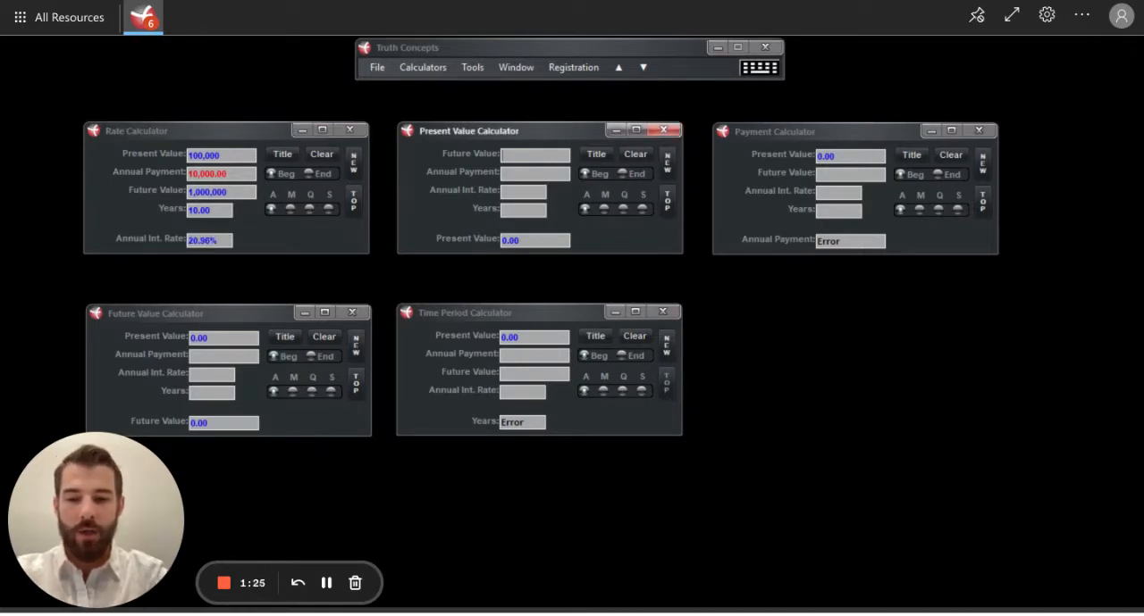
pyautogui.write('1,000,0')
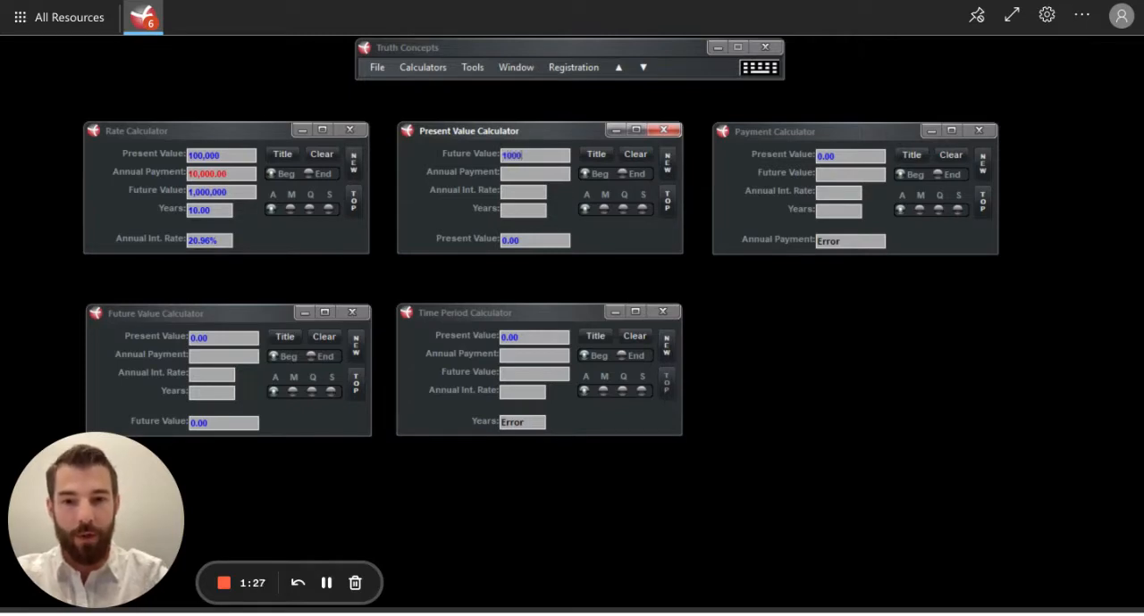
pyautogui.write('000')
pyautogui.click(533, 174)
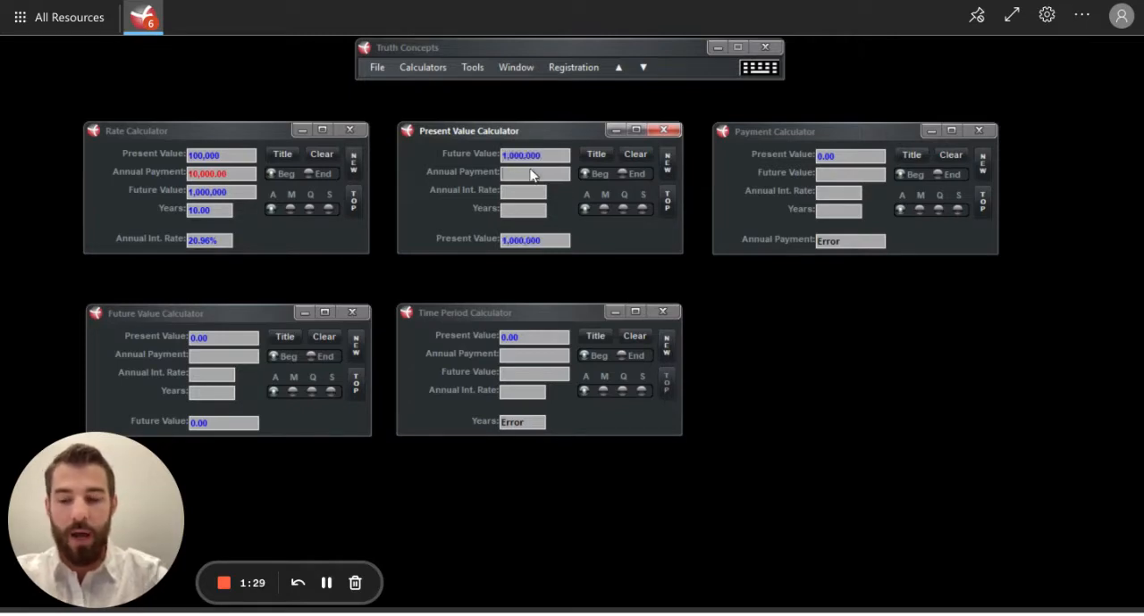
pyautogui.write('10000')
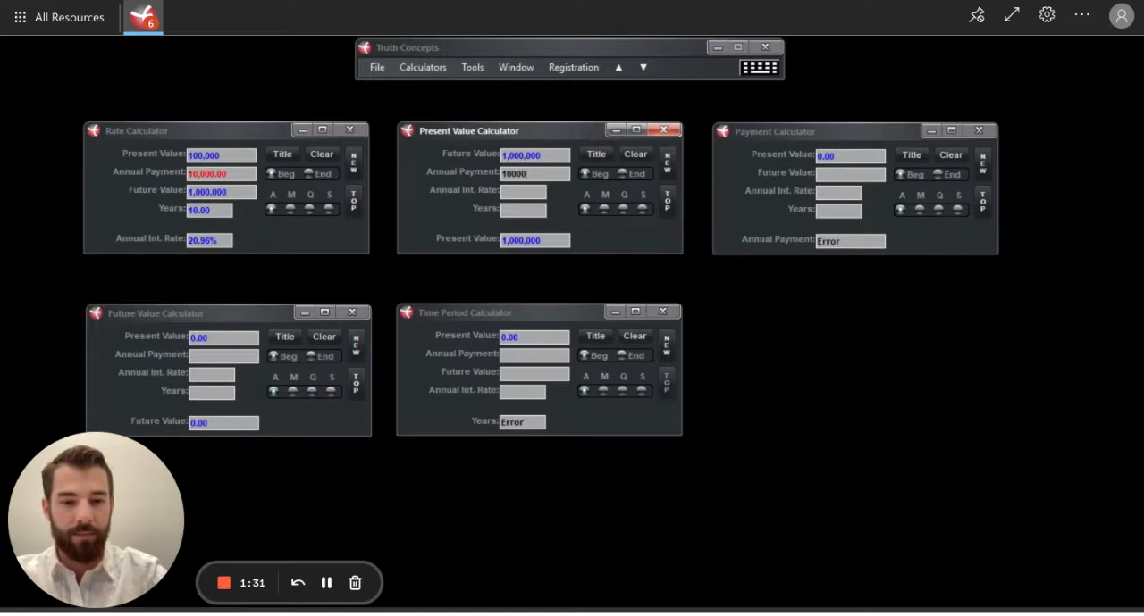
pyautogui.hotkey('ctrl', 'a')
# Step: Paste the copied 20.96% annual interest rate into the Present Value Calculator and set the years to 10
pyautogui.click(520, 194)
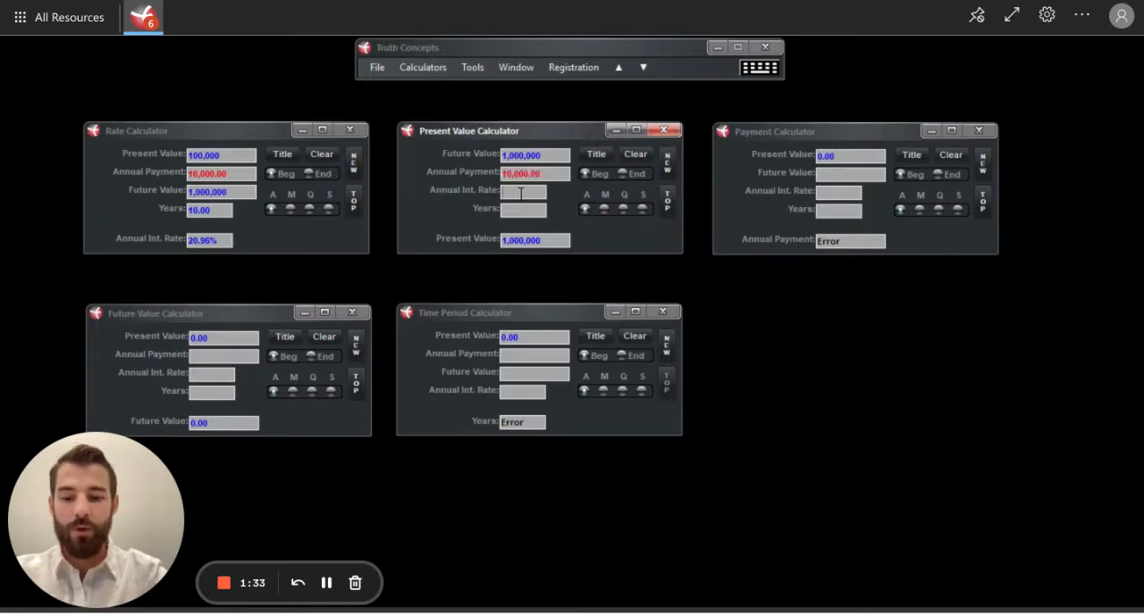
pyautogui.hotkey('ctrl', 'v')
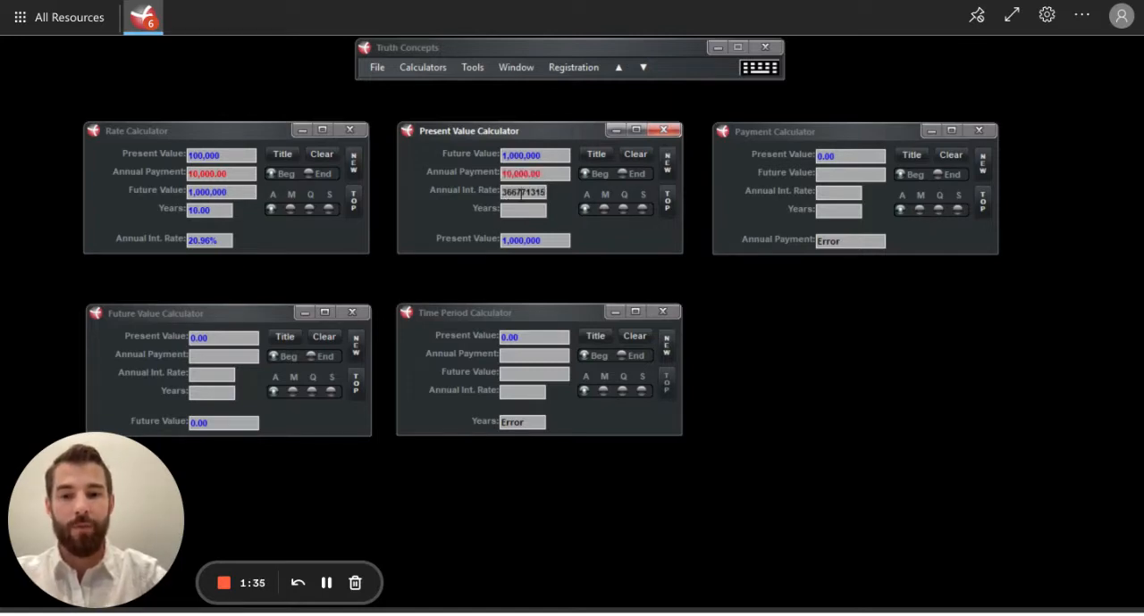
pyautogui.press('Left')
pyautogui.press('Left')
pyautogui.press('Left')
pyautogui.press('Left')
pyautogui.press('Left')
pyautogui.press('Left')
pyautogui.press('Left')
pyautogui.press('Left')
pyautogui.press('Left')
pyautogui.press('Left')
pyautogui.press('Left')
pyautogui.press('Left')
pyautogui.press('Left')
pyautogui.press('Left')
pyautogui.press('Left')
pyautogui.press('Left')
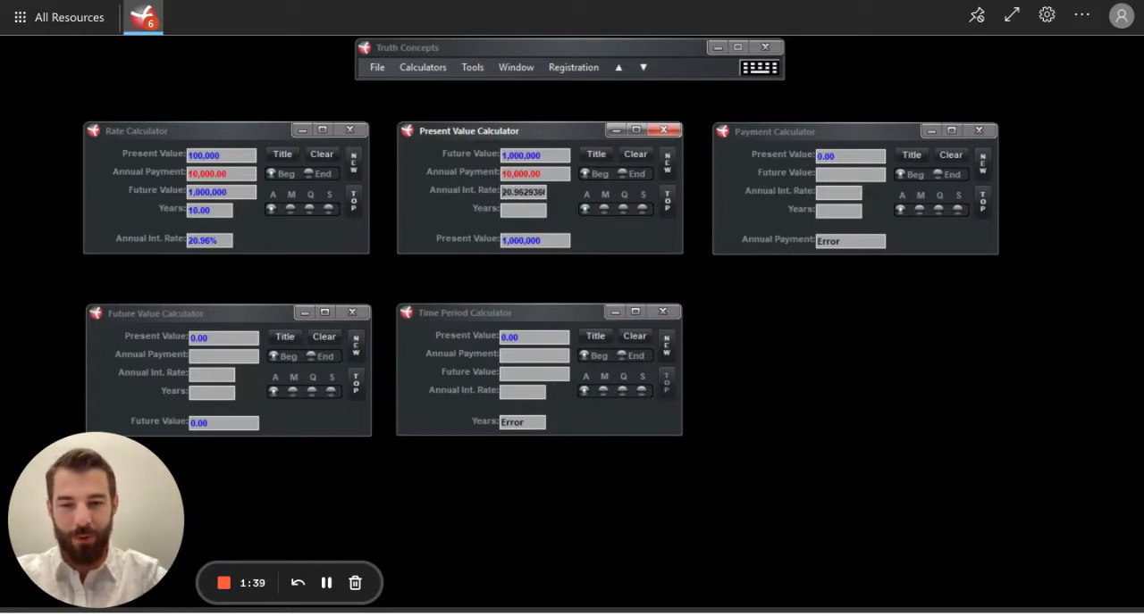
pyautogui.click(529, 212)
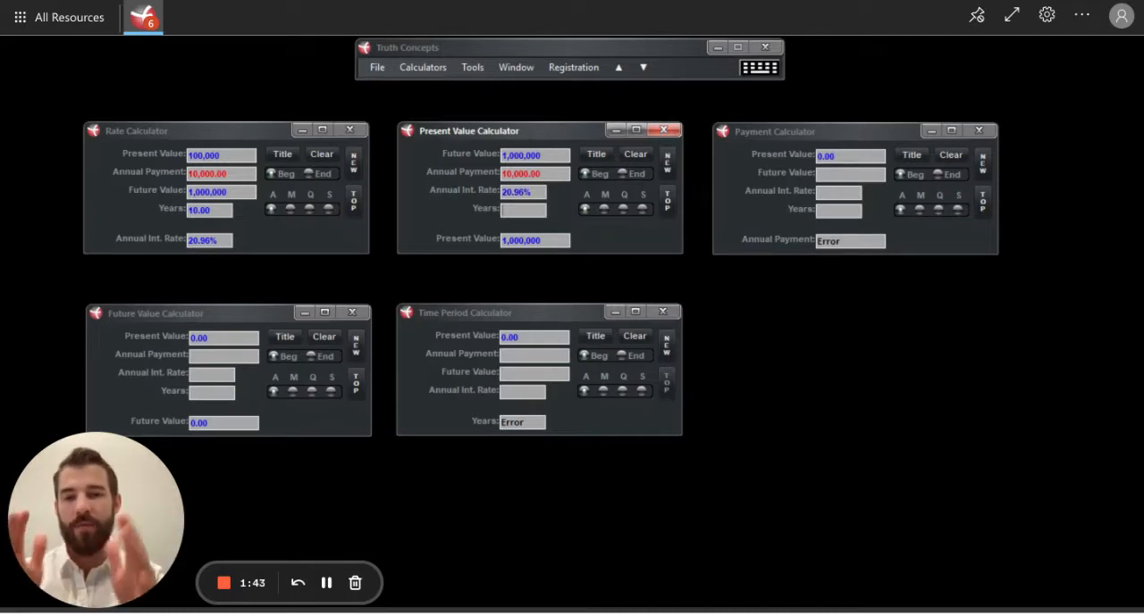
pyautogui.click(533, 193)
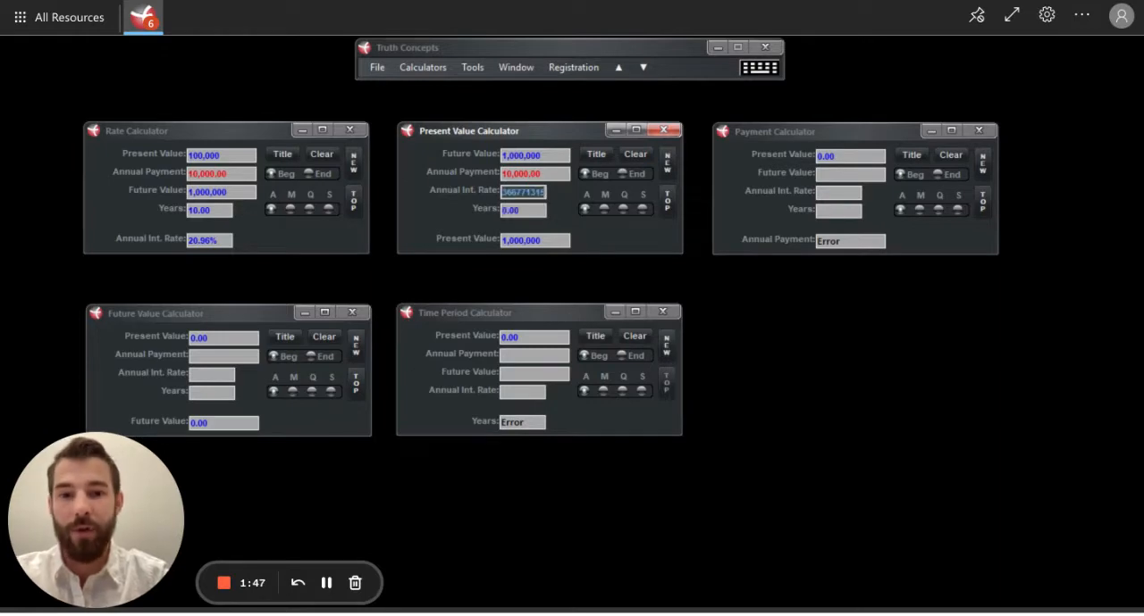
pyautogui.click(527, 212)
pyautogui.write('10')
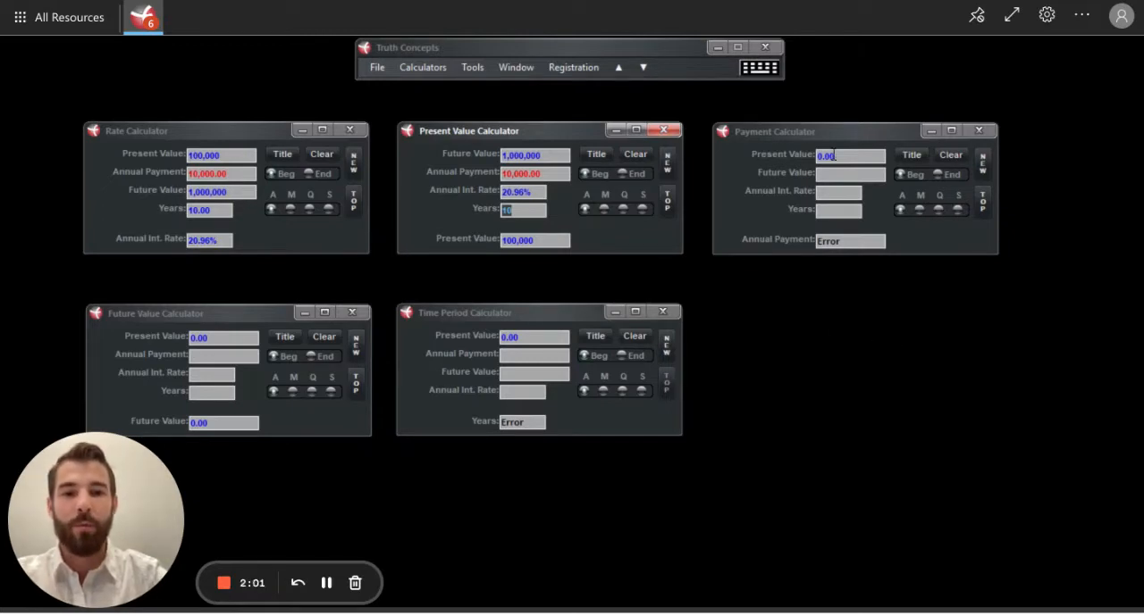
# Step: Set the present value to 100,000 and the future value to 1,000,000 in the Payment Calculator
pyautogui.click(848, 157)
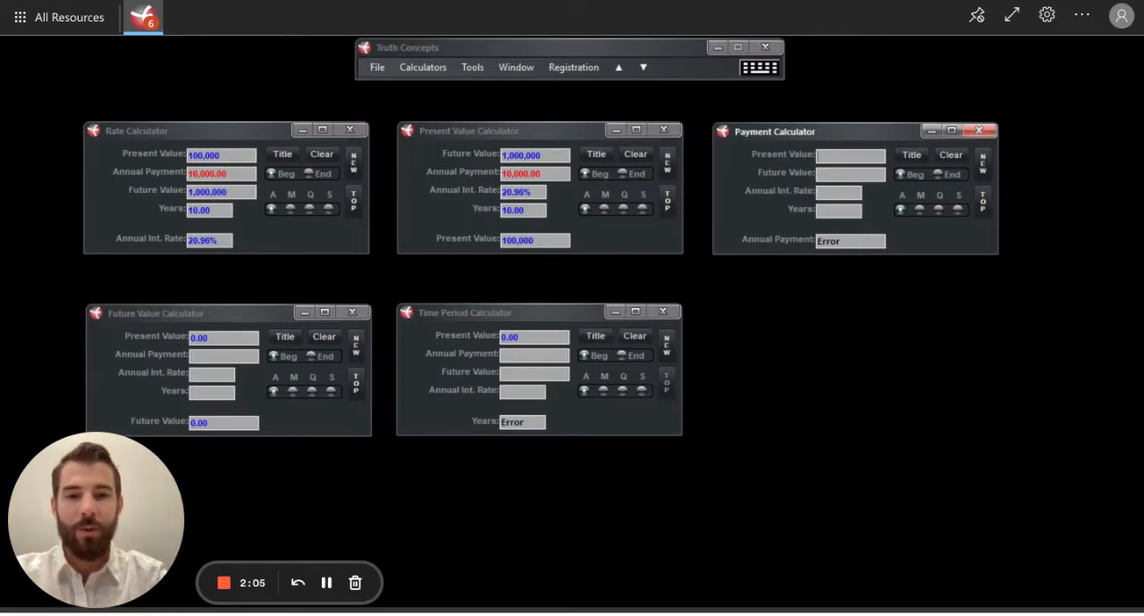
pyautogui.write('100000')
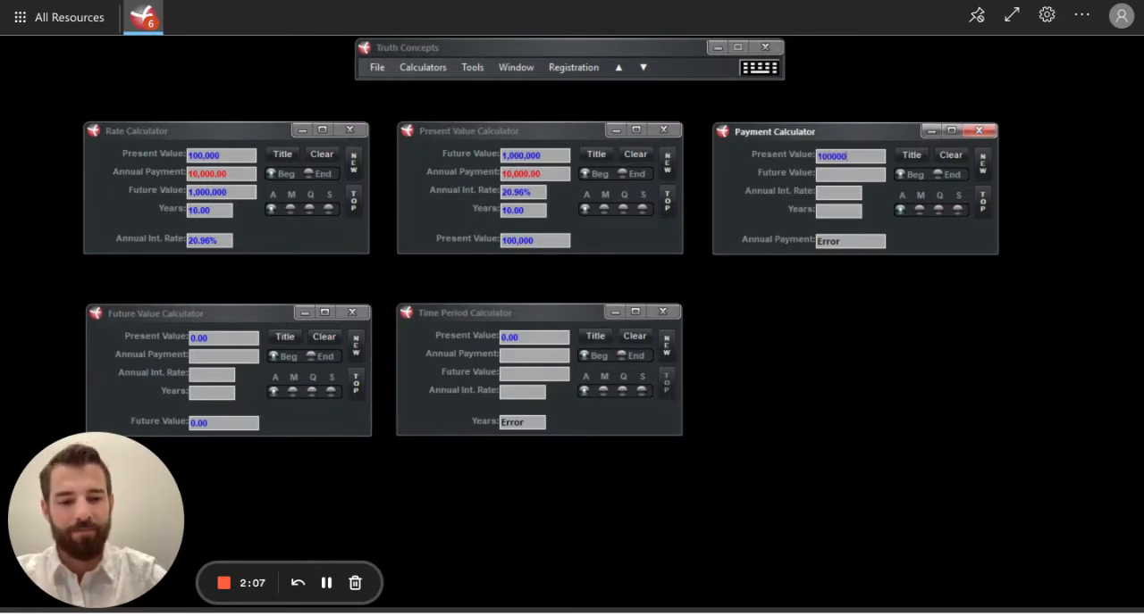
pyautogui.click(825, 174)
pyautogui.write('10')
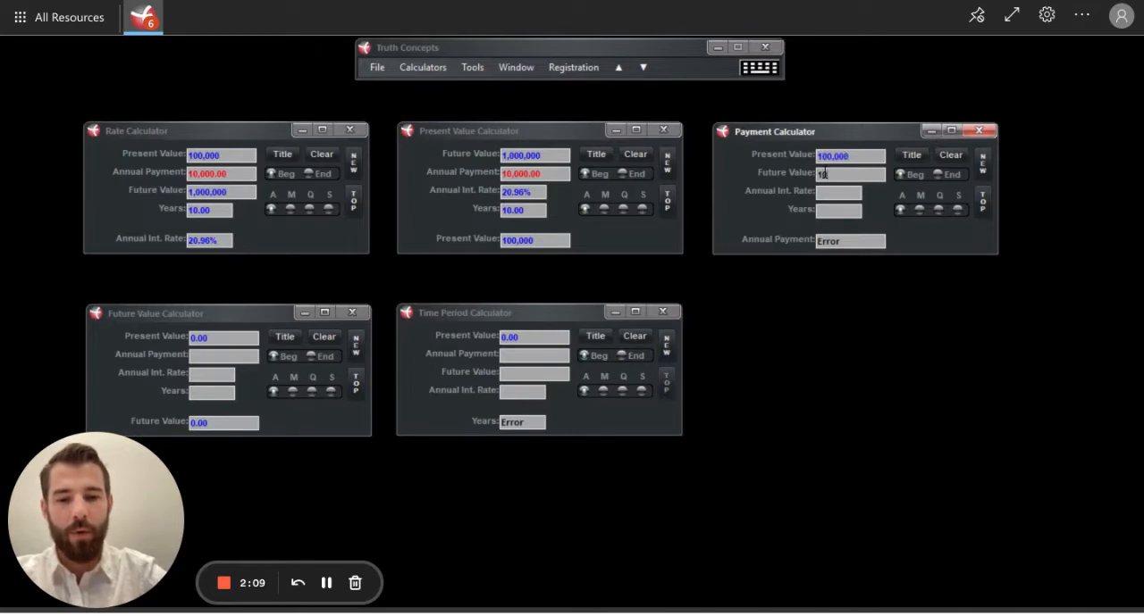
pyautogui.write('00000')
pyautogui.moveTo(854, 175); pyautogui.dragTo(804, 194)
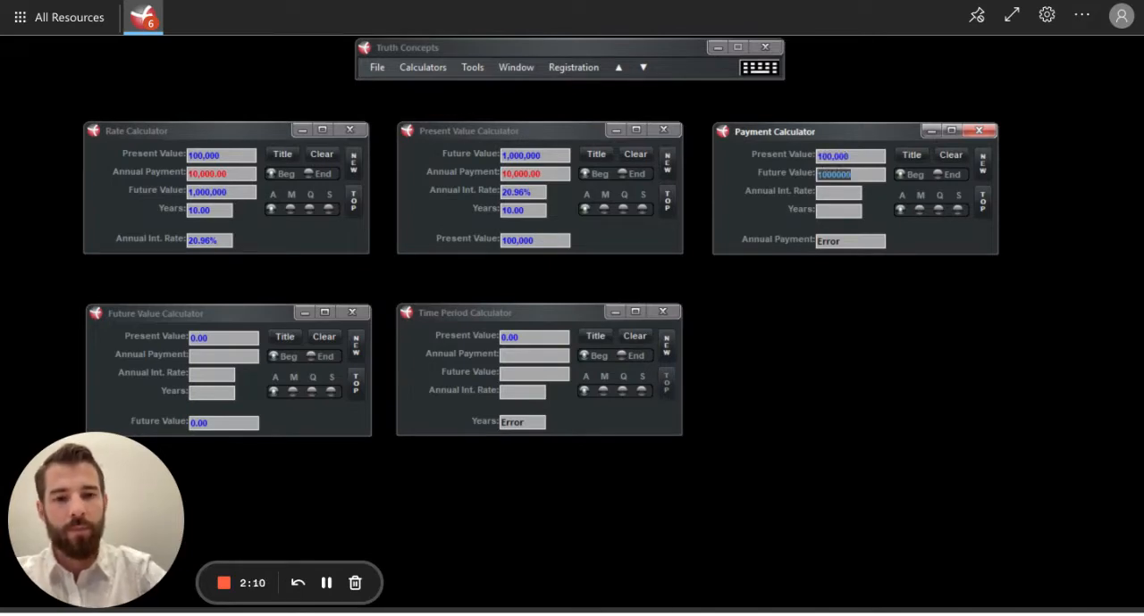
# Step: Paste the copied 20.96% annual interest rate into the Payment Calculator and calculate the payment over 10 years
pyautogui.click(826, 194)
pyautogui.hotkey('ctrl', 'v')
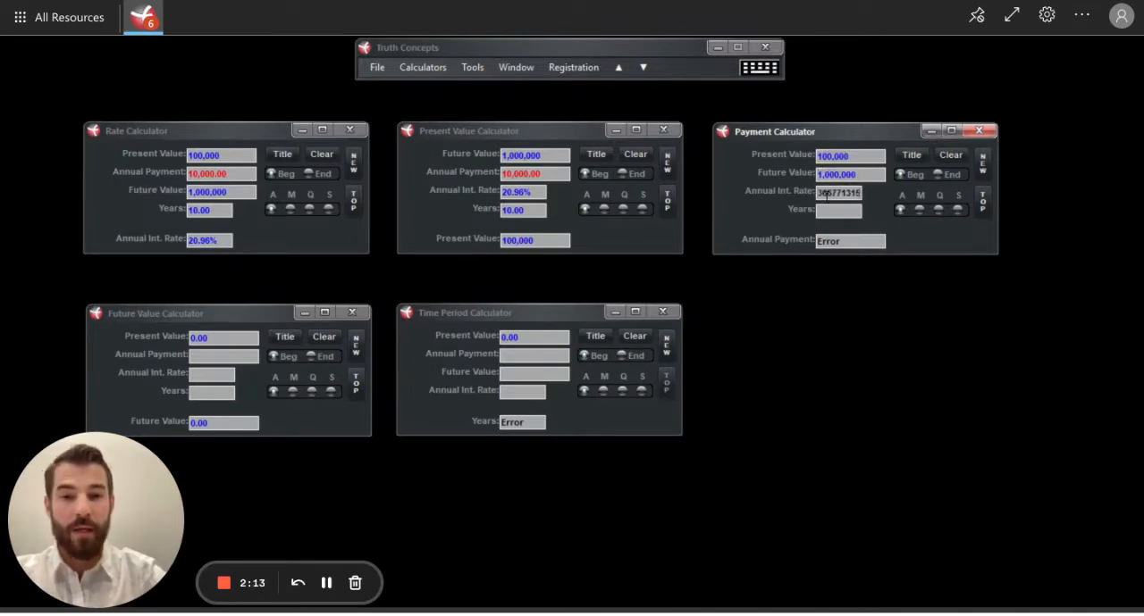
pyautogui.click(830, 212)
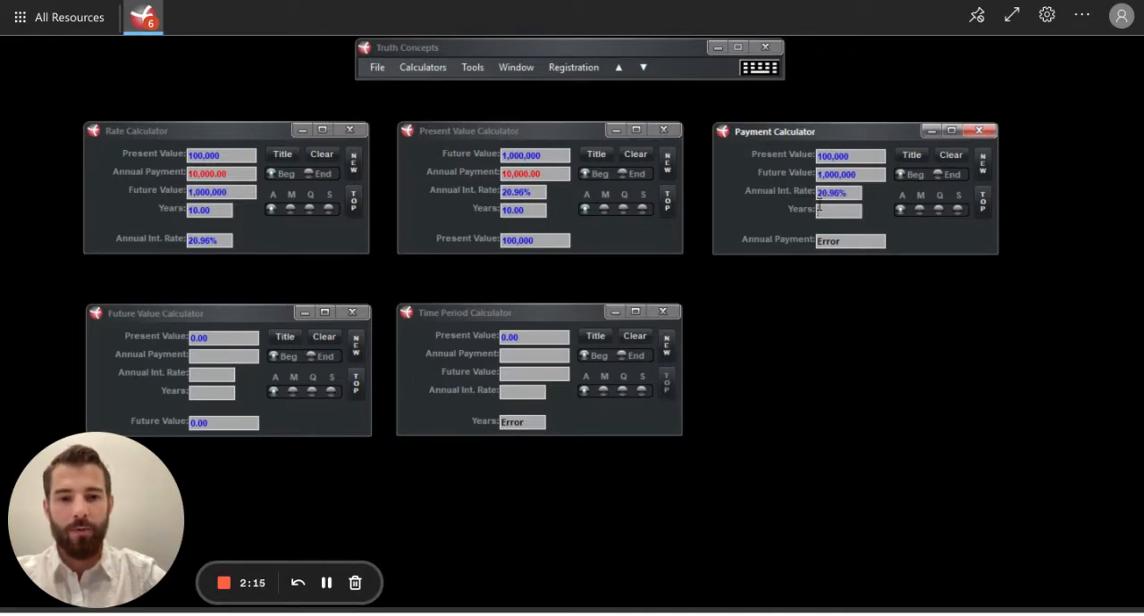
pyautogui.write('10')
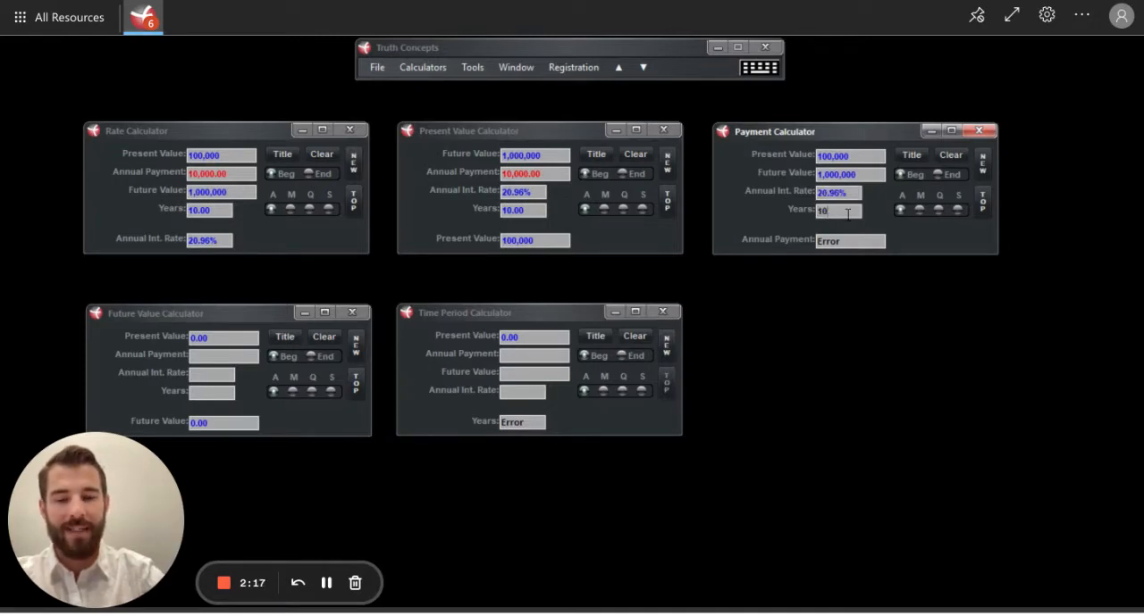
pyautogui.press('Return')
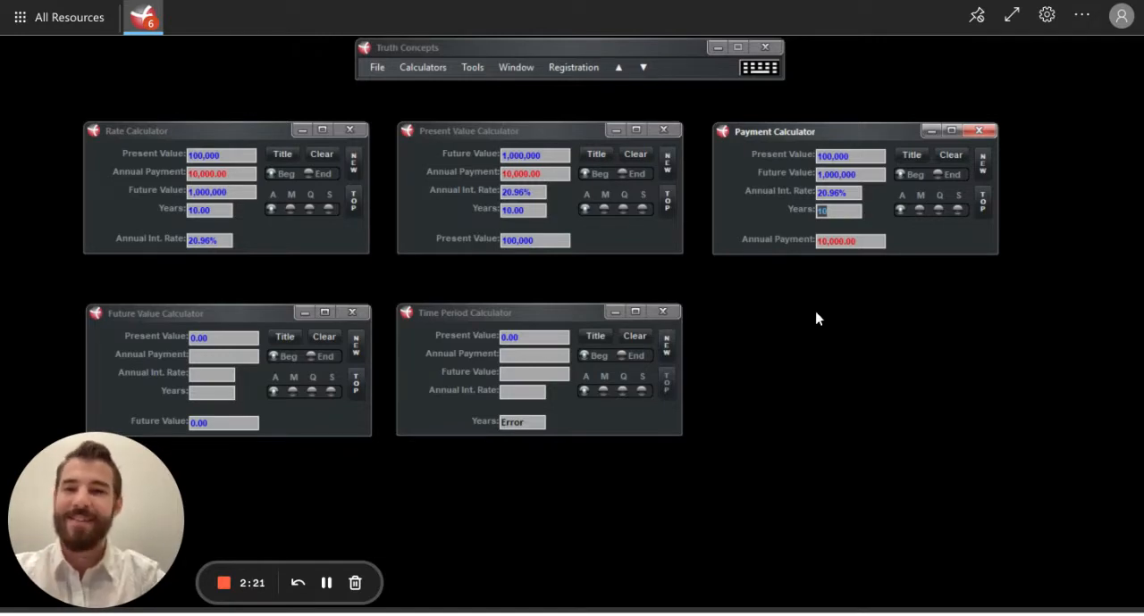
# Step: Set the present value to 100,000 and the annual payment to 10,000 in the Future Value Calculator
pyautogui.click(229, 338)
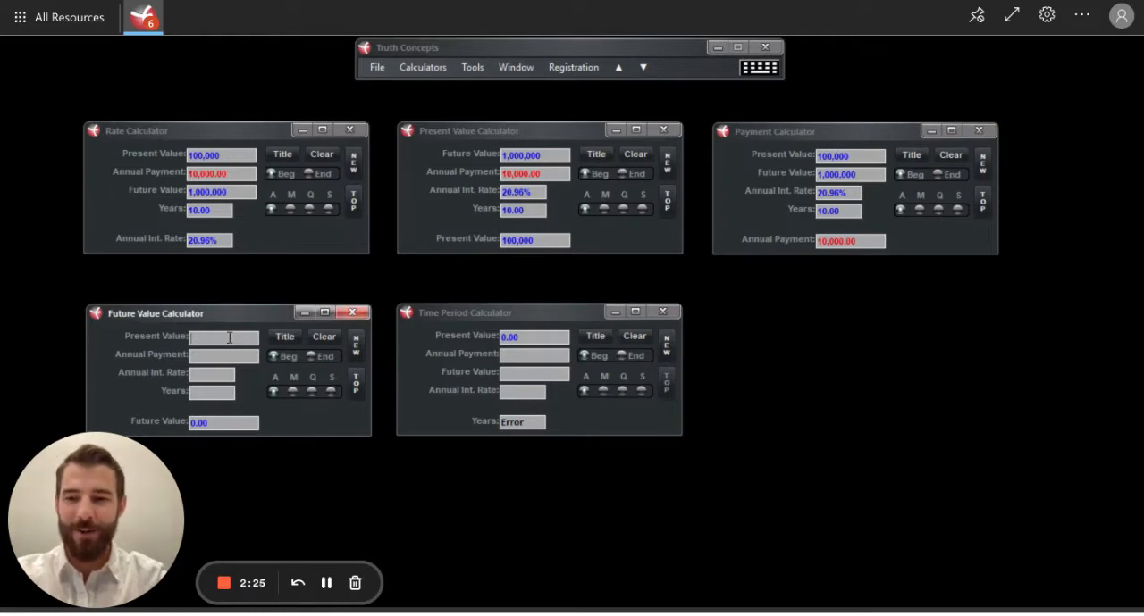
pyautogui.write('100000')
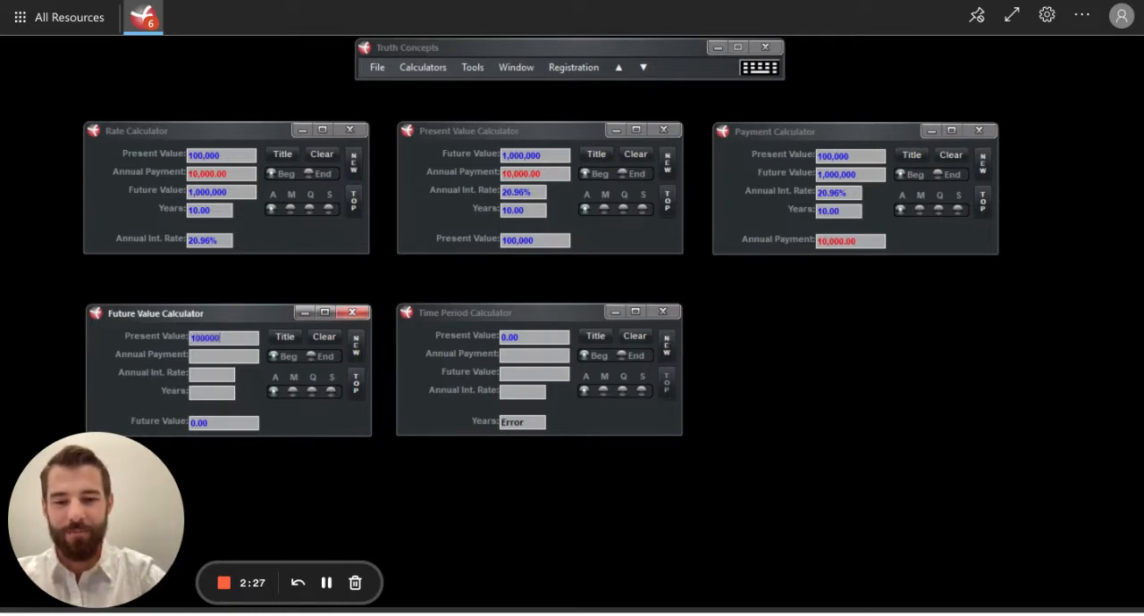
pyautogui.press('Return')
pyautogui.click(211, 356)
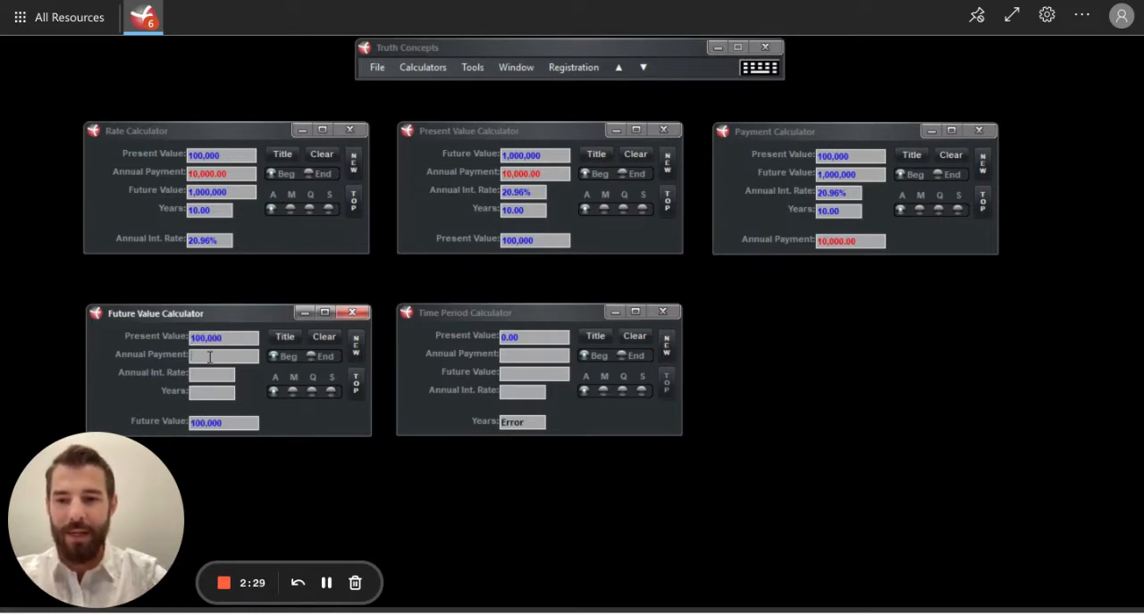
pyautogui.write('10000')
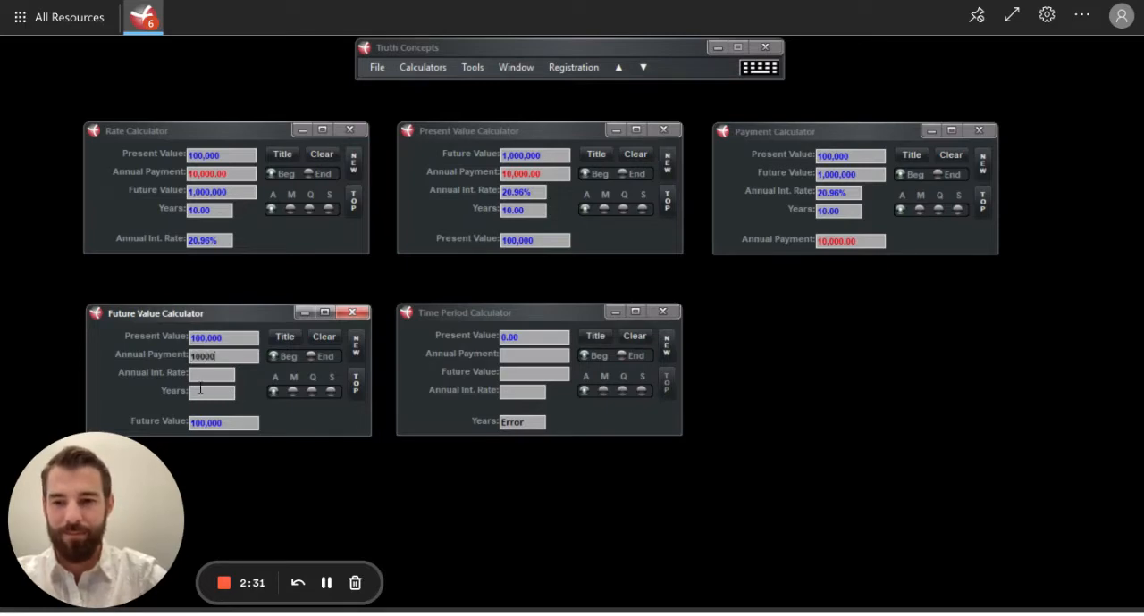
# Step: Paste the copied 20.96% annual interest rate into the Future Value Calculator and calculate the future value over 10 years
pyautogui.click(202, 376)
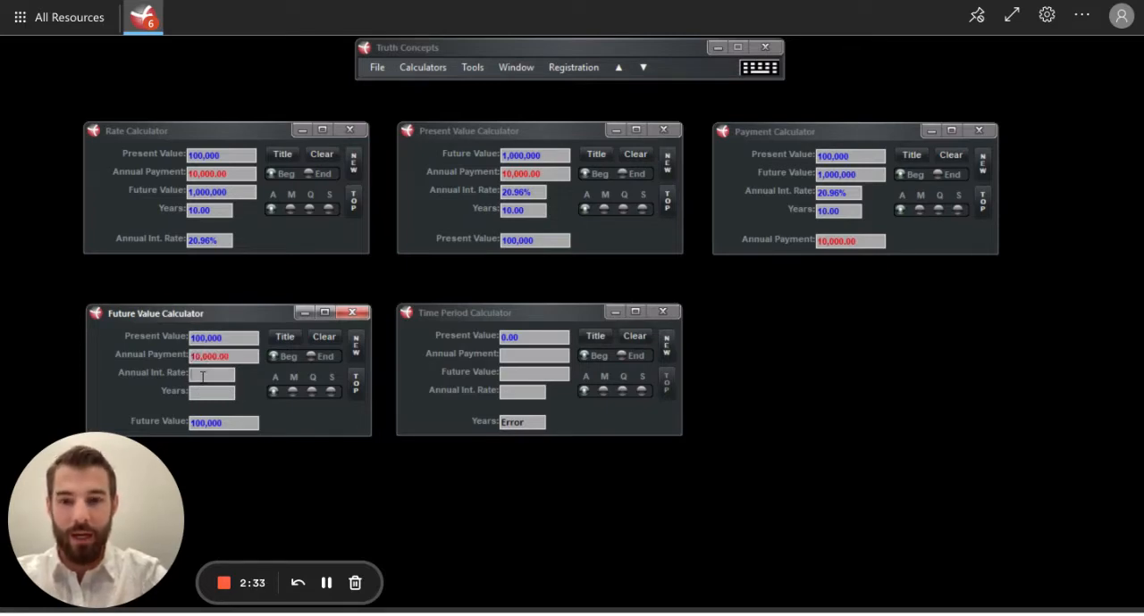
pyautogui.hotkey('ctrl', 'v')
pyautogui.click(214, 394)
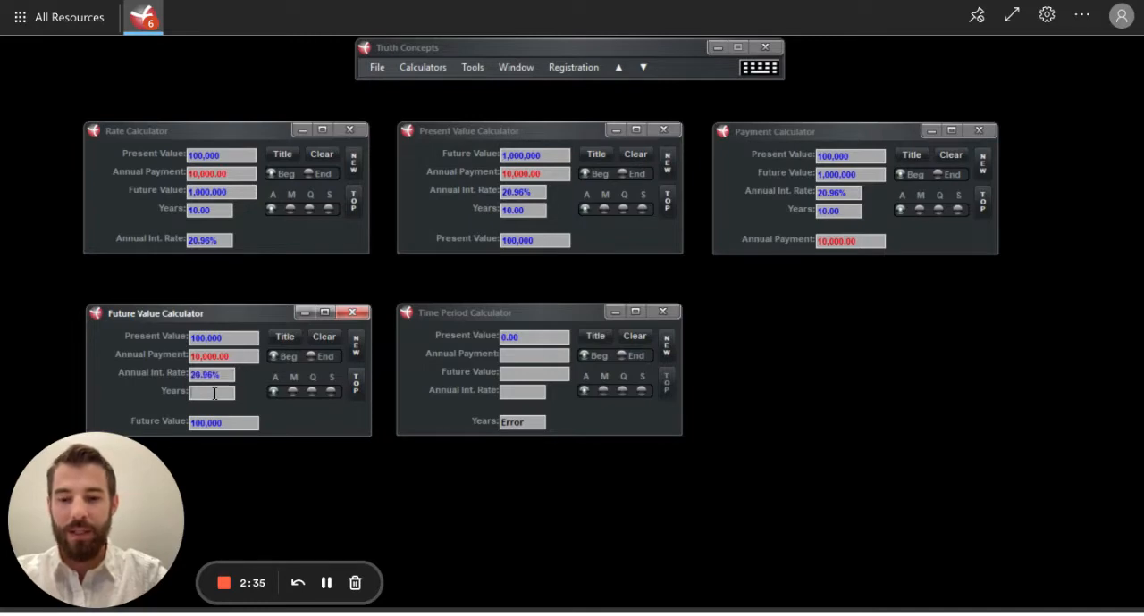
pyautogui.write('10')
pyautogui.press('Return')
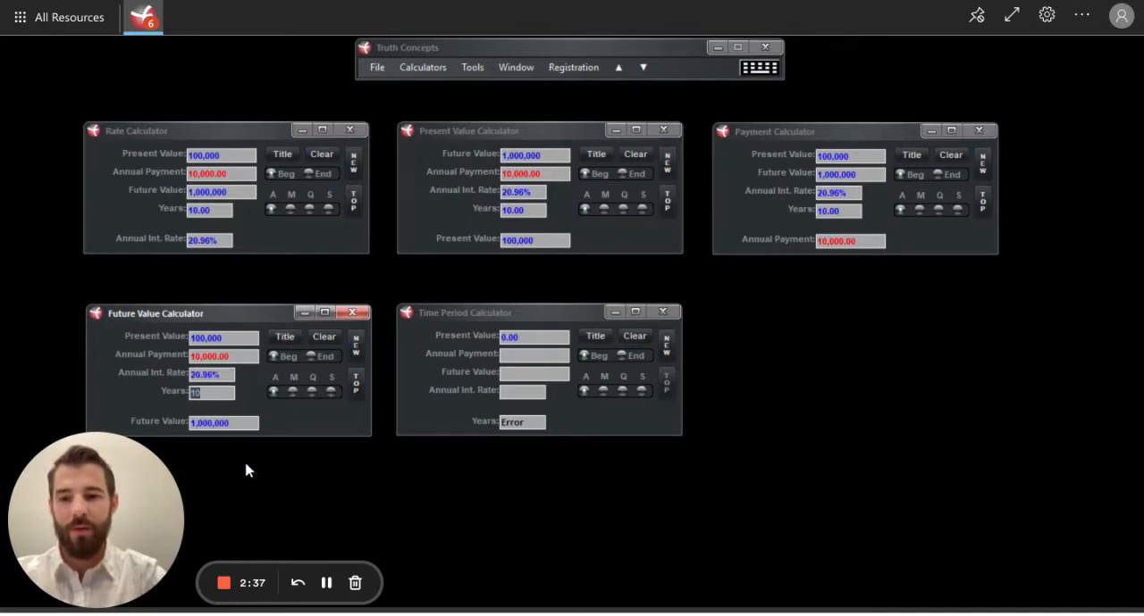
# Step: Set the present value to 100,000 and the annual payment to 10,000 in the Time Period Calculator
pyautogui.click(547, 339)
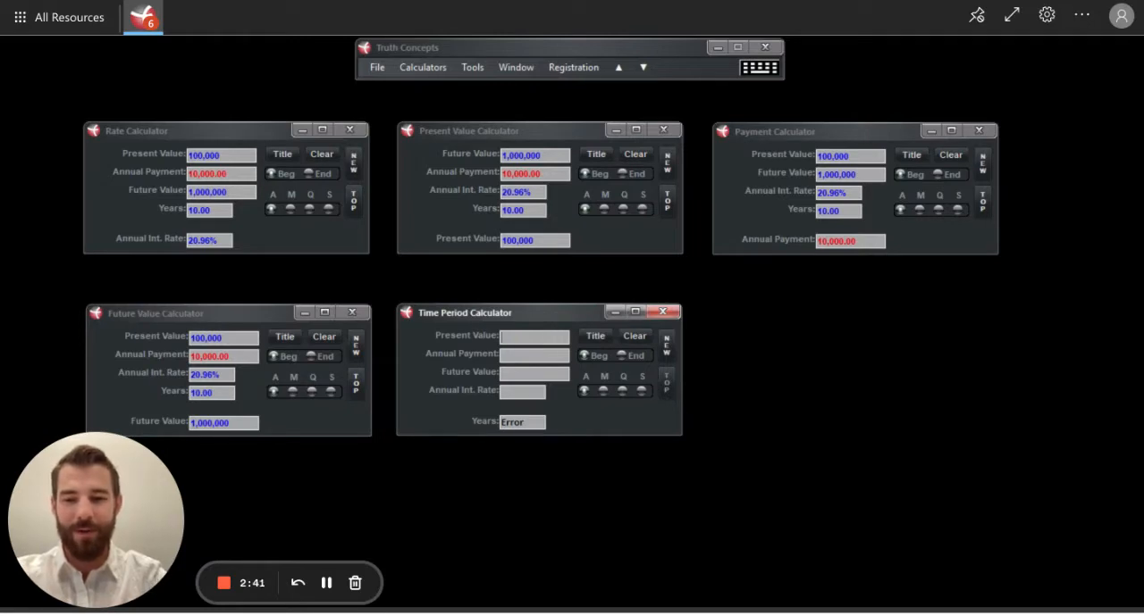
pyautogui.write('100,000')
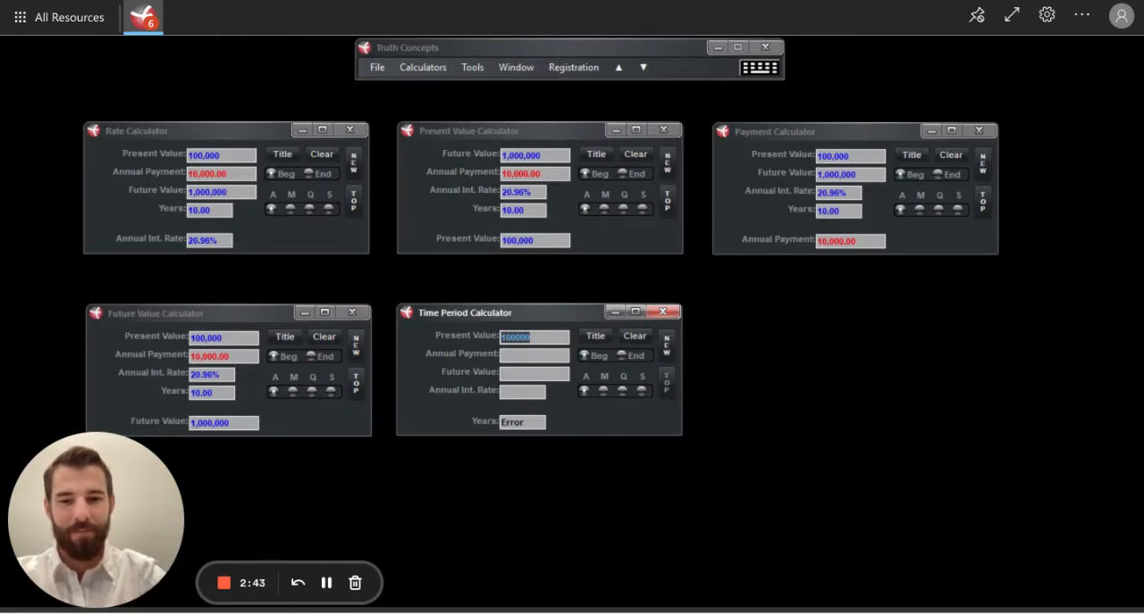
pyautogui.click(534, 355)
pyautogui.write('10000')
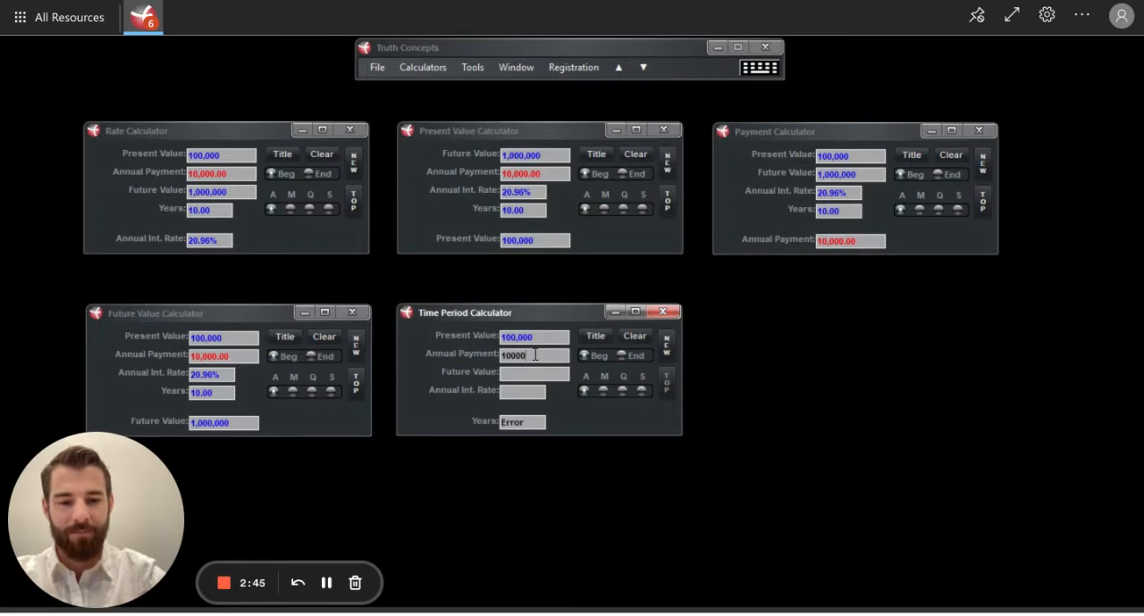
pyautogui.press('Return')
# Step: Set the Time Period Calculator's future value to 1,000,000 and paste the copied 20.96% annual interest rate to calculate the years
pyautogui.click(524, 377)
pyautogui.write('1000000')
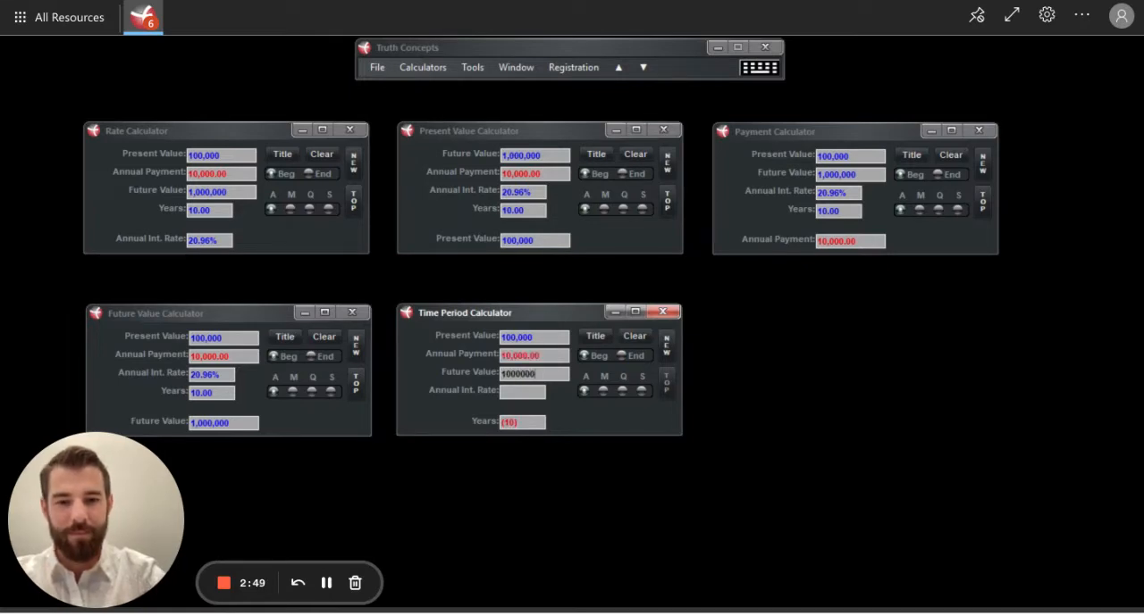
pyautogui.press('Return')
pyautogui.click(514, 391)
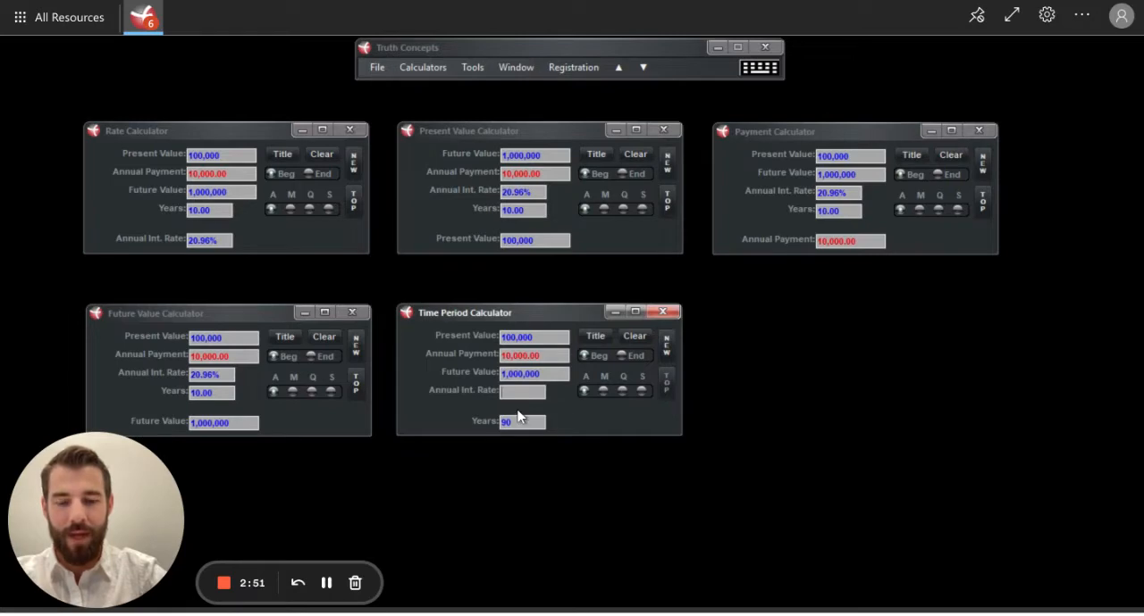
pyautogui.hotkey('ctrl', 'v')
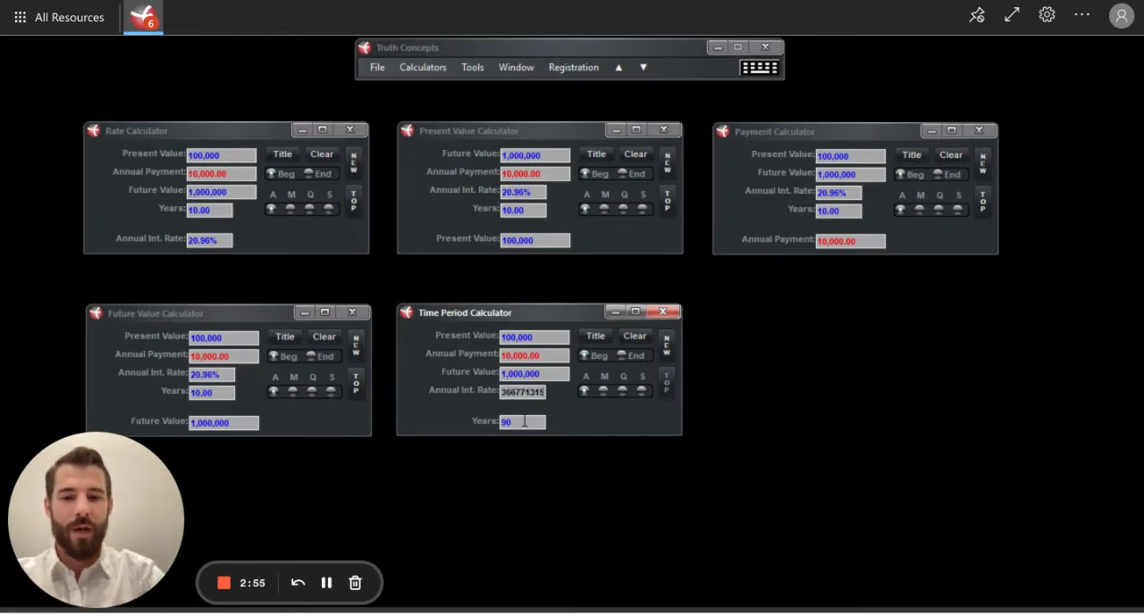
pyautogui.press('Return')
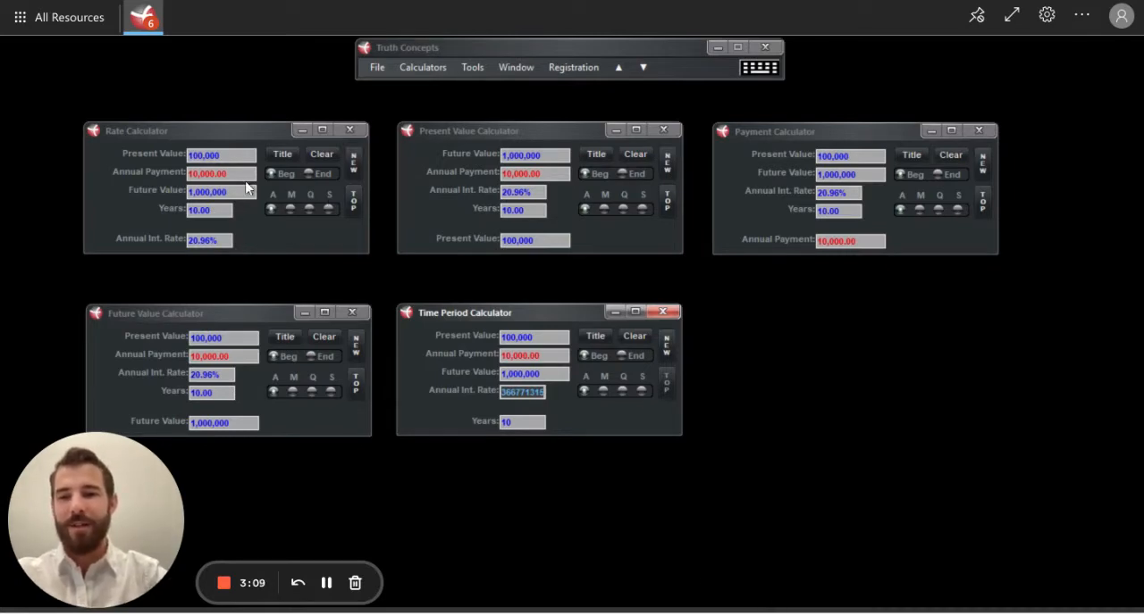
# Step: Clear the Rate Calculator and enter a present value of 4 with an annual payment of 0
pyautogui.click(323, 156)
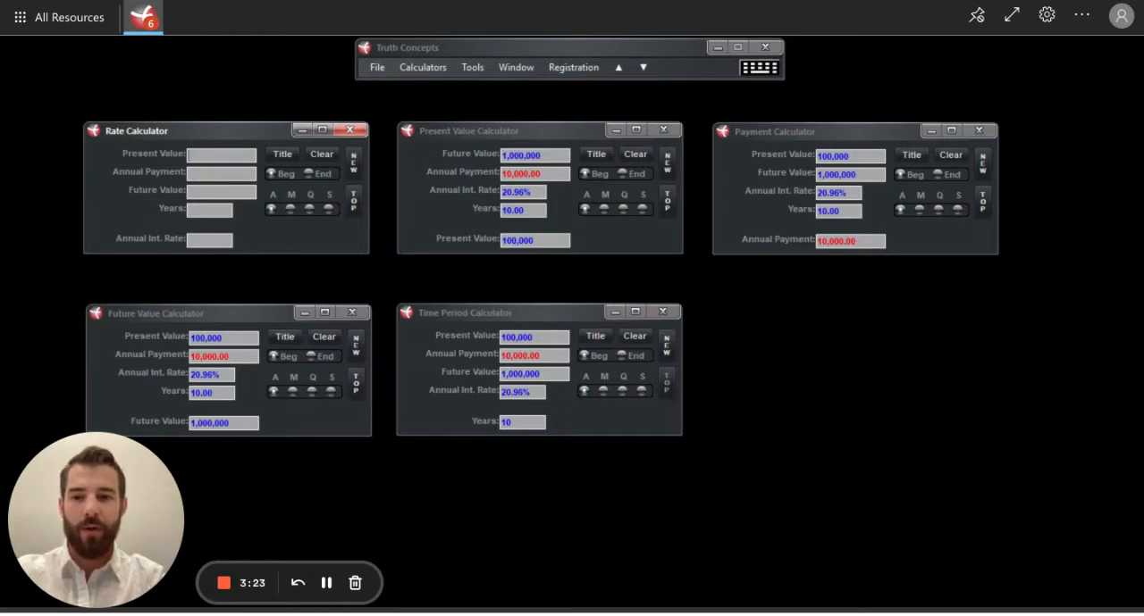
pyautogui.write('4')
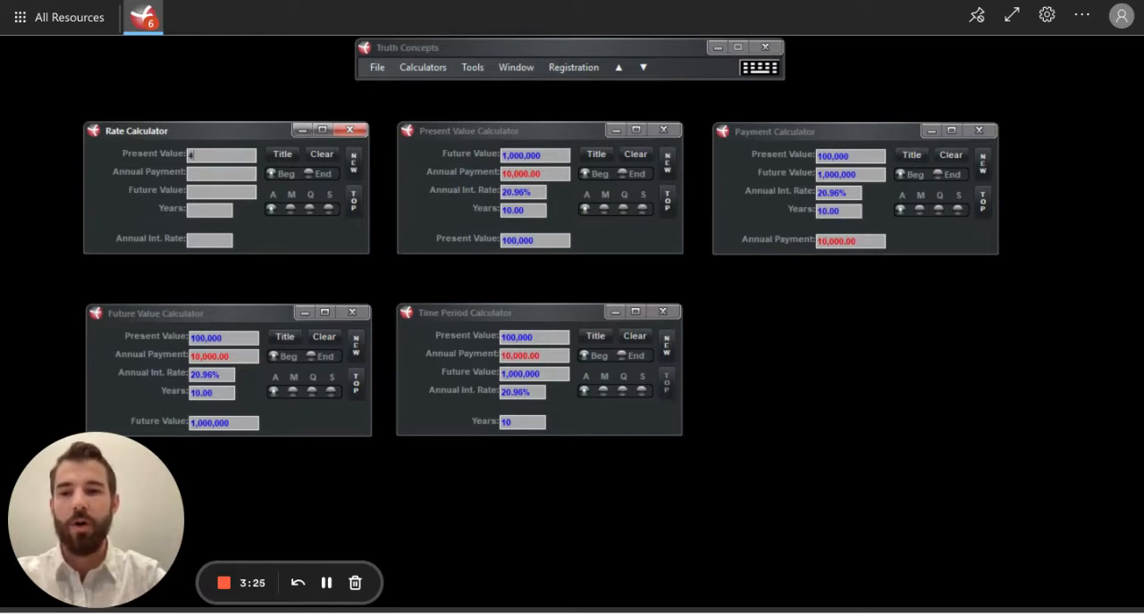
pyautogui.click(218, 175)
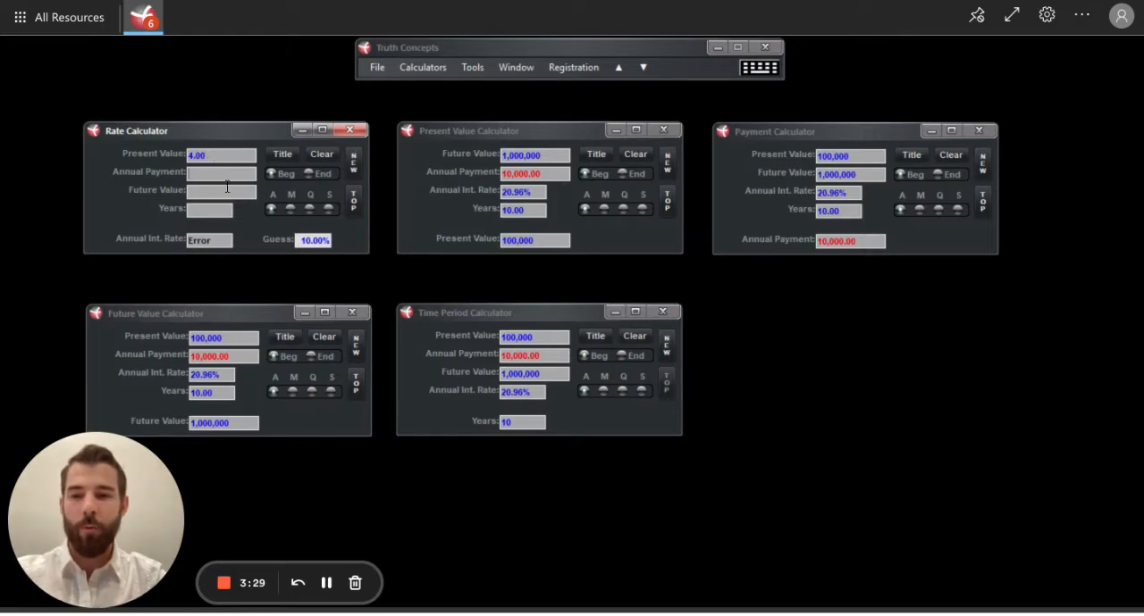
pyautogui.write('0')
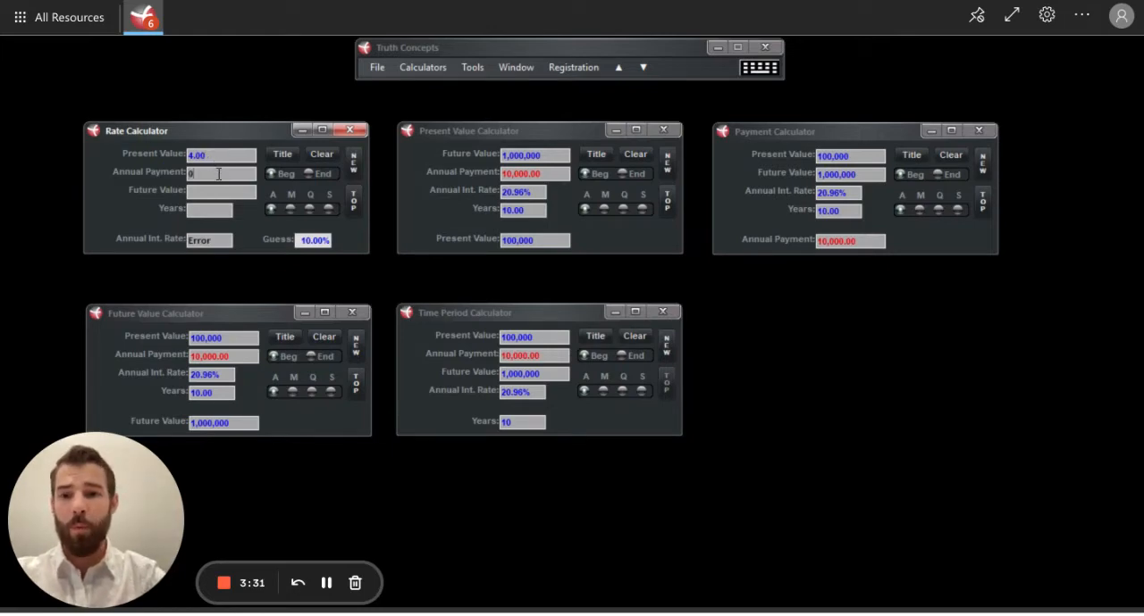
# Step: Set the future value to 5 and the years to 1 in the Rate Calculator to calculate the annual interest rate
pyautogui.click(218, 193)
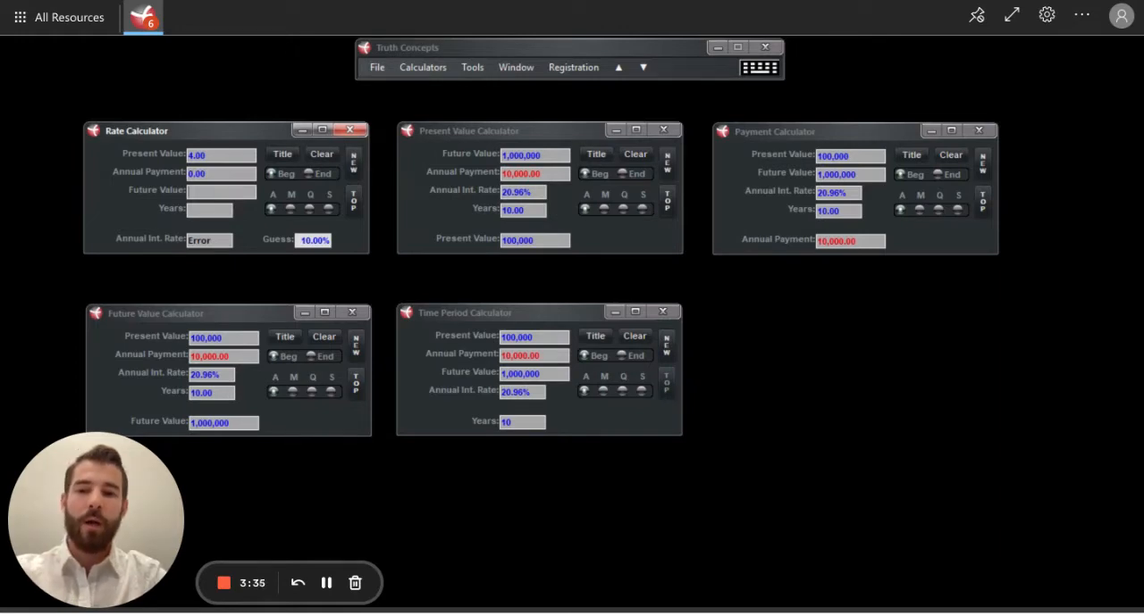
pyautogui.write('5')
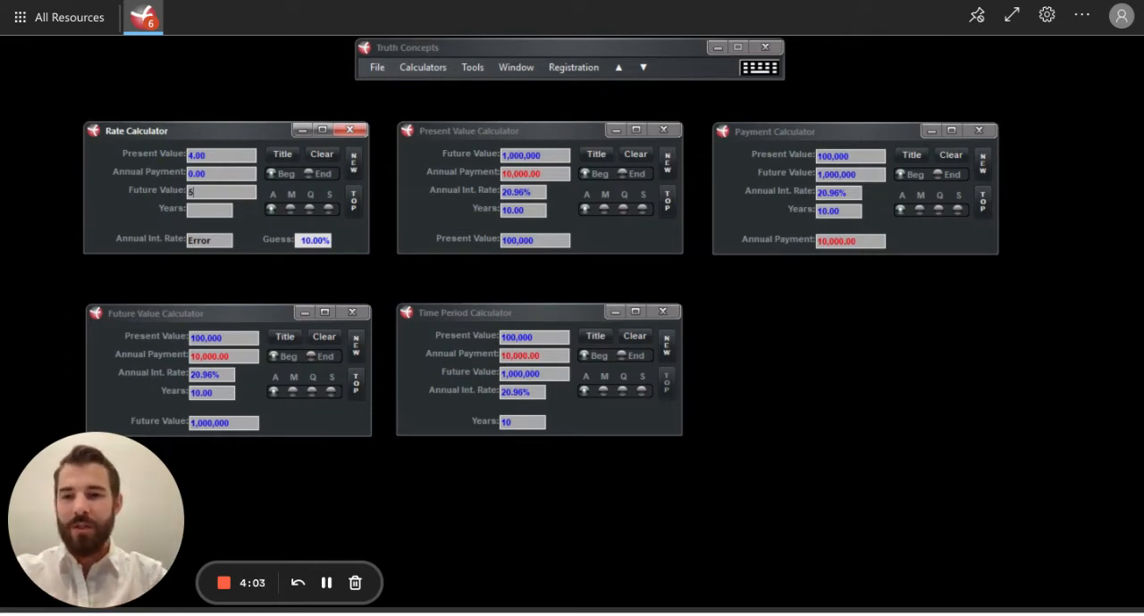
pyautogui.click(207, 209)
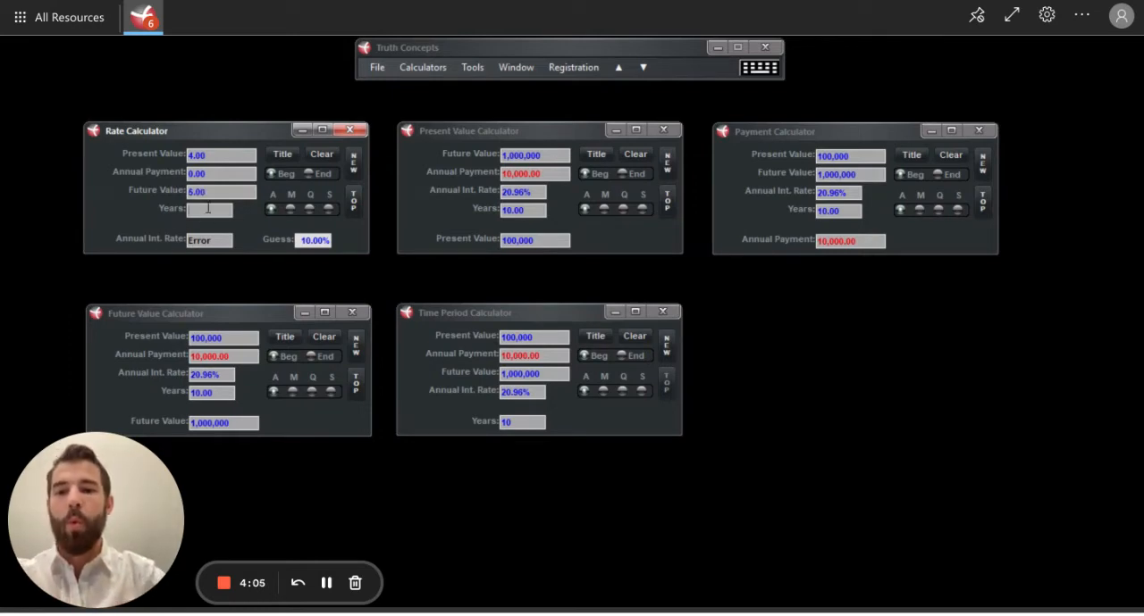
pyautogui.write('1')
pyautogui.press('Return')
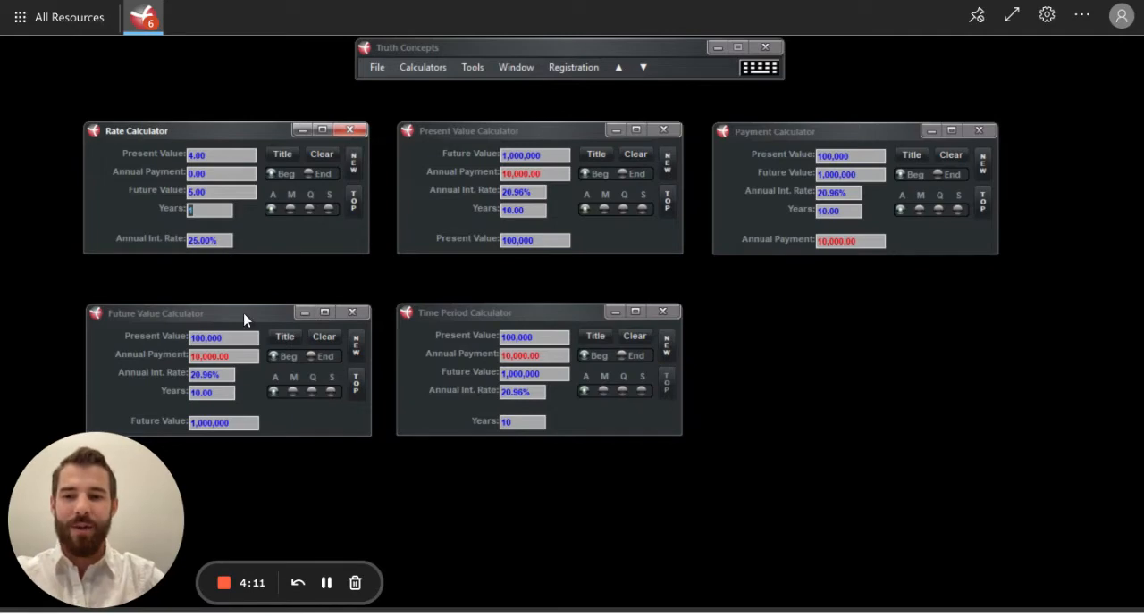
# Step: Clear the Future Value Calculator and open a second Future Value Calculator
pyautogui.click(324, 341)
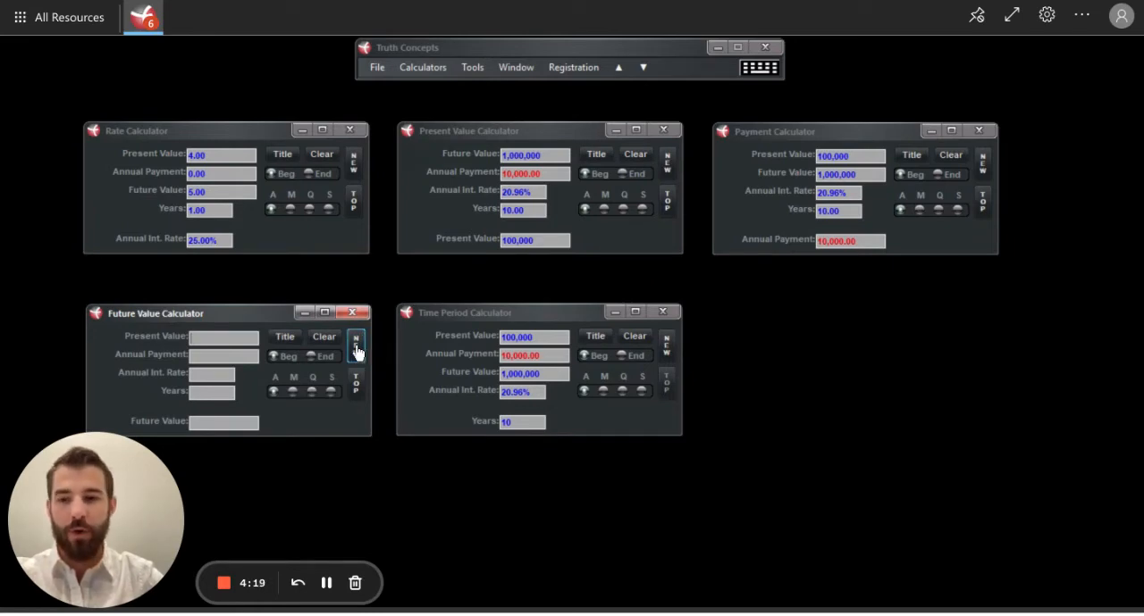
pyautogui.click(356, 349)
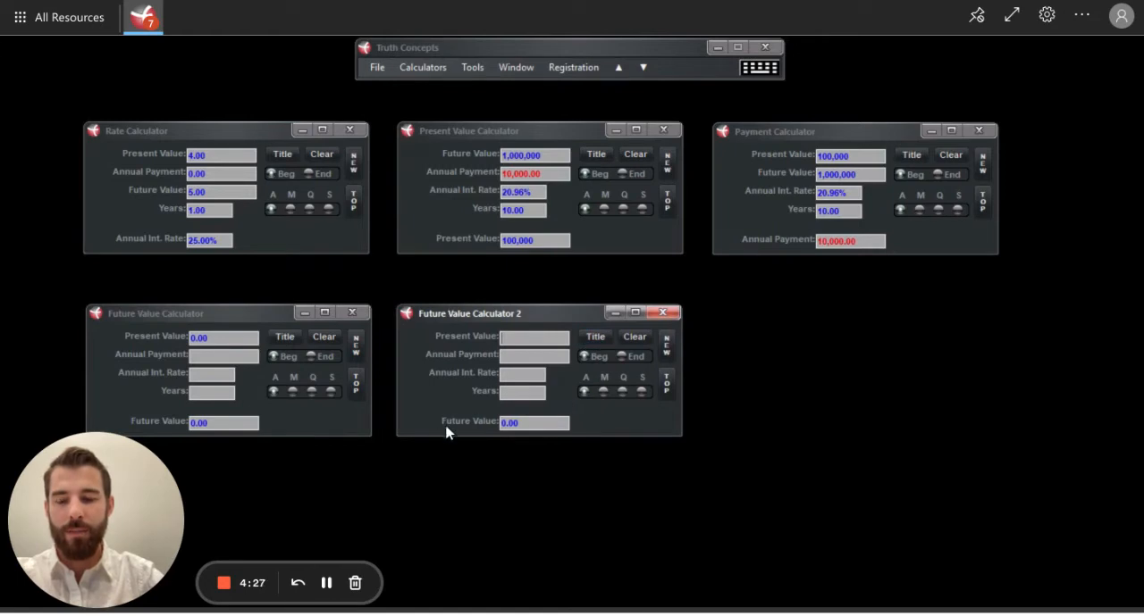
# Step: Set the present value to 1,000,000 and the annual payment to 0 in the first Future Value Calculator
pyautogui.click(216, 338)
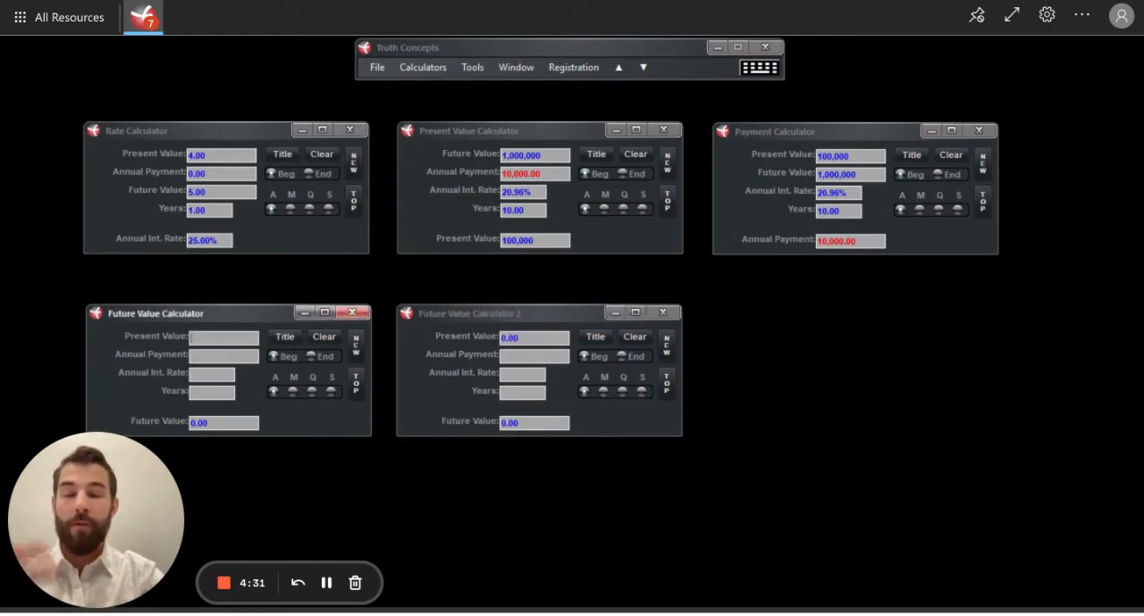
pyautogui.write('1000000')
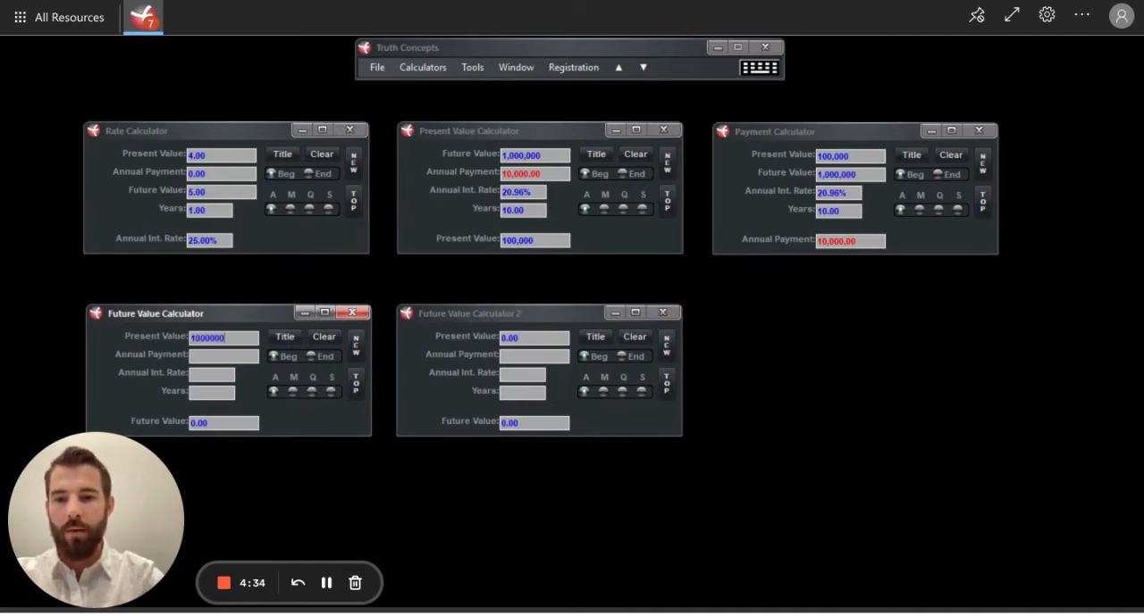
pyautogui.press('Tab')
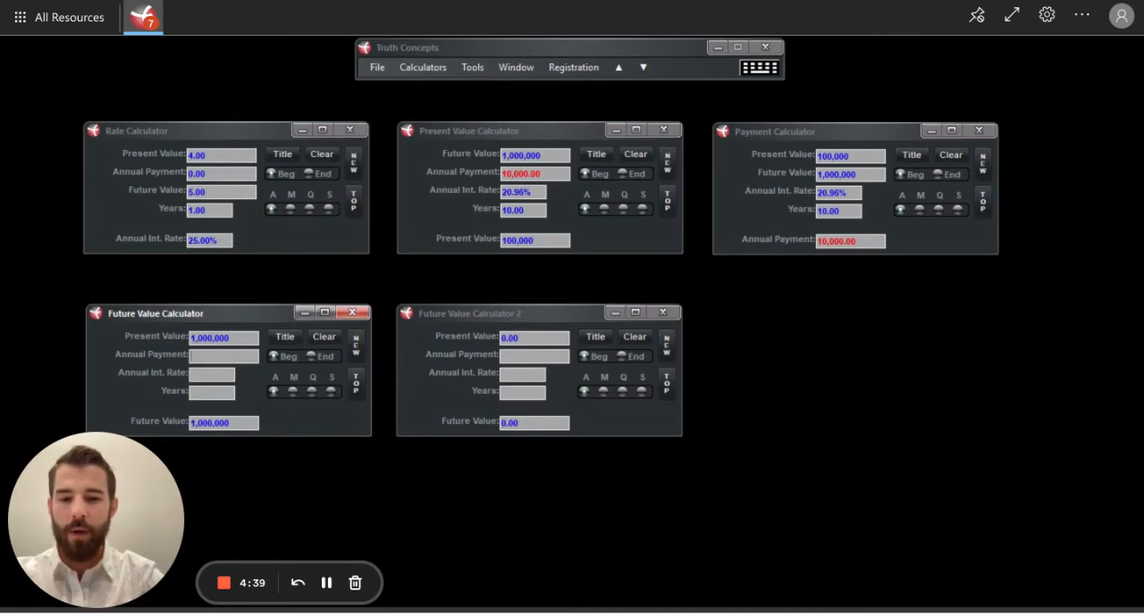
pyautogui.write('0')
# Step: Calculate the future value in the first Future Value Calculator at a 4% annual interest rate over 30 years
pyautogui.click(201, 377)
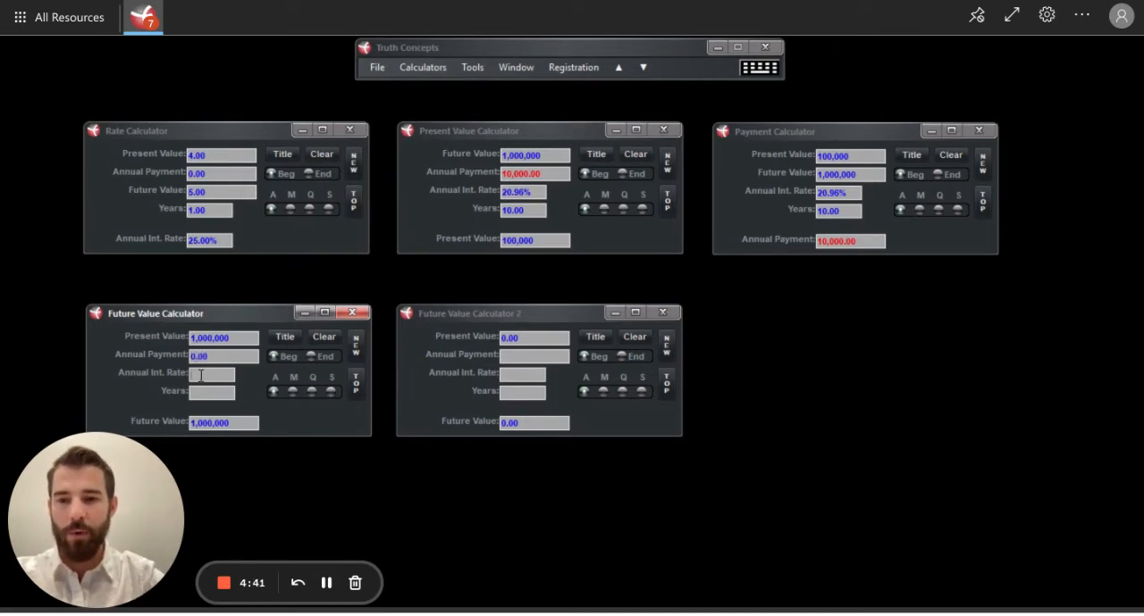
pyautogui.write('4')
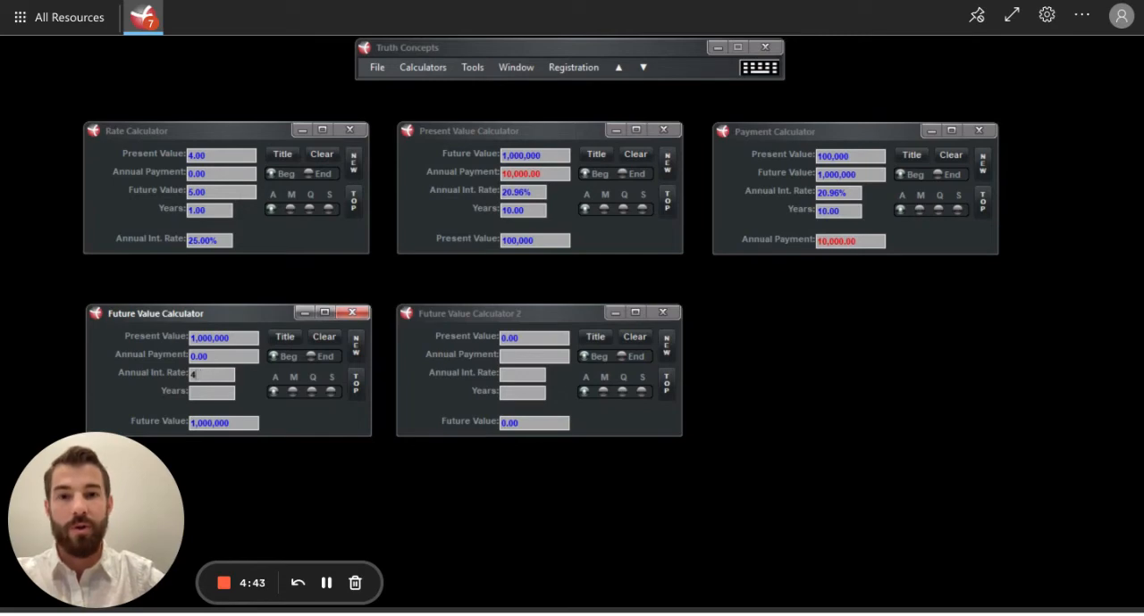
pyautogui.click(203, 392)
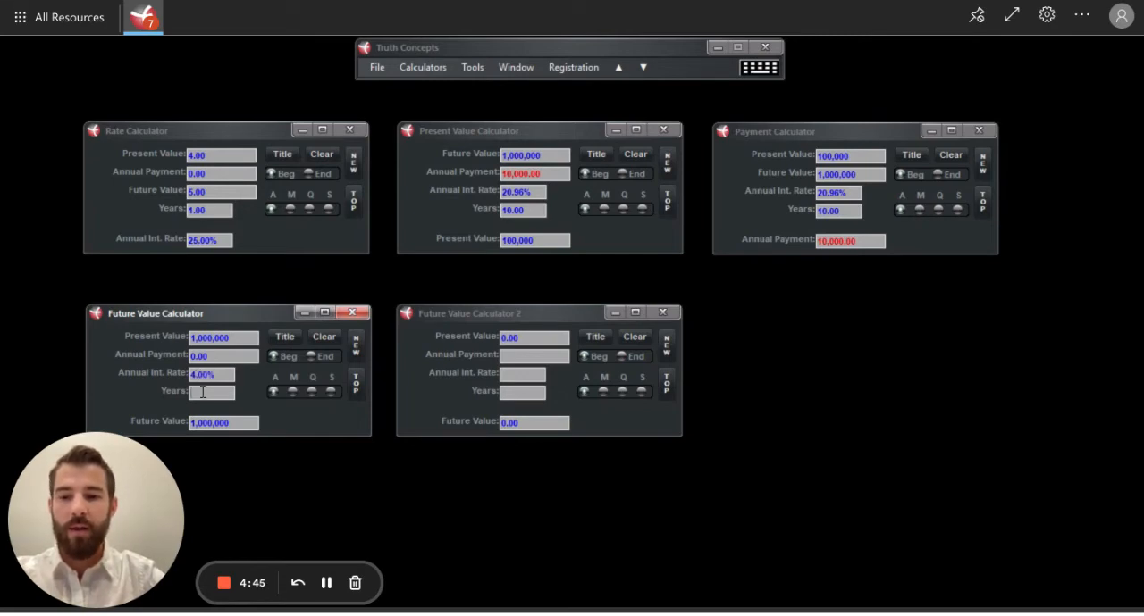
pyautogui.write('30')
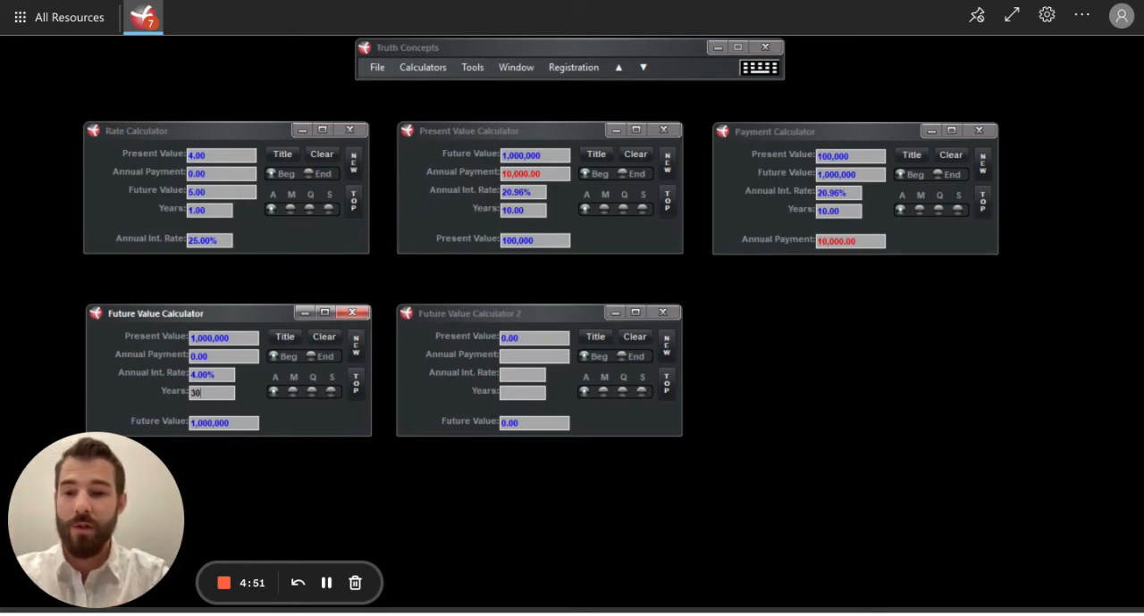
pyautogui.press('Return')
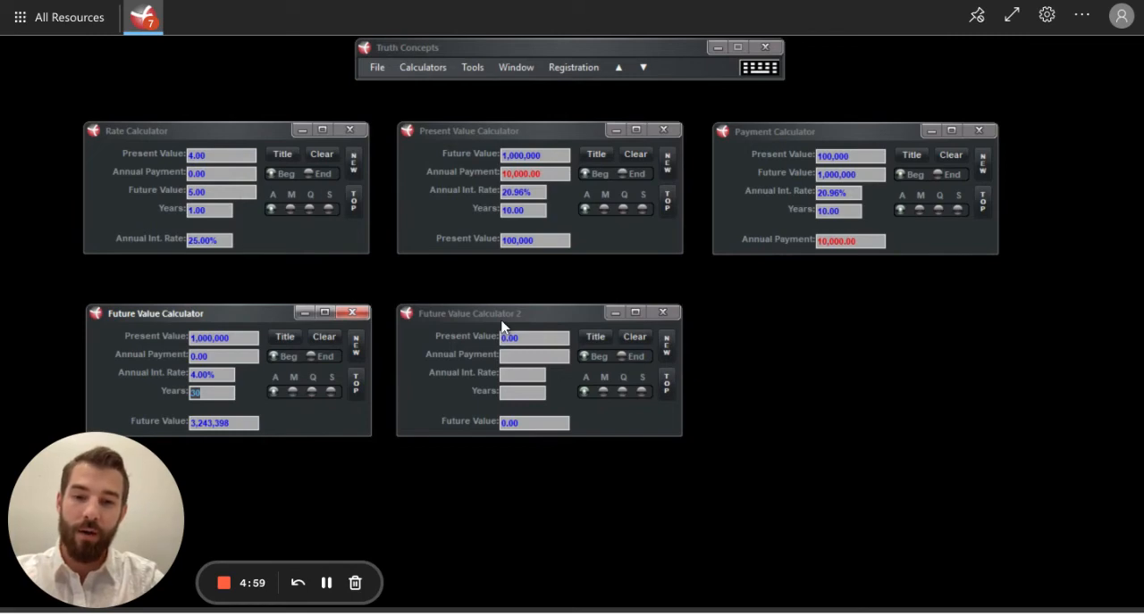
# Step: Set the present value to 1,000,000 and the annual payment to 0 in Future Value Calculator 2
pyautogui.click(525, 337)
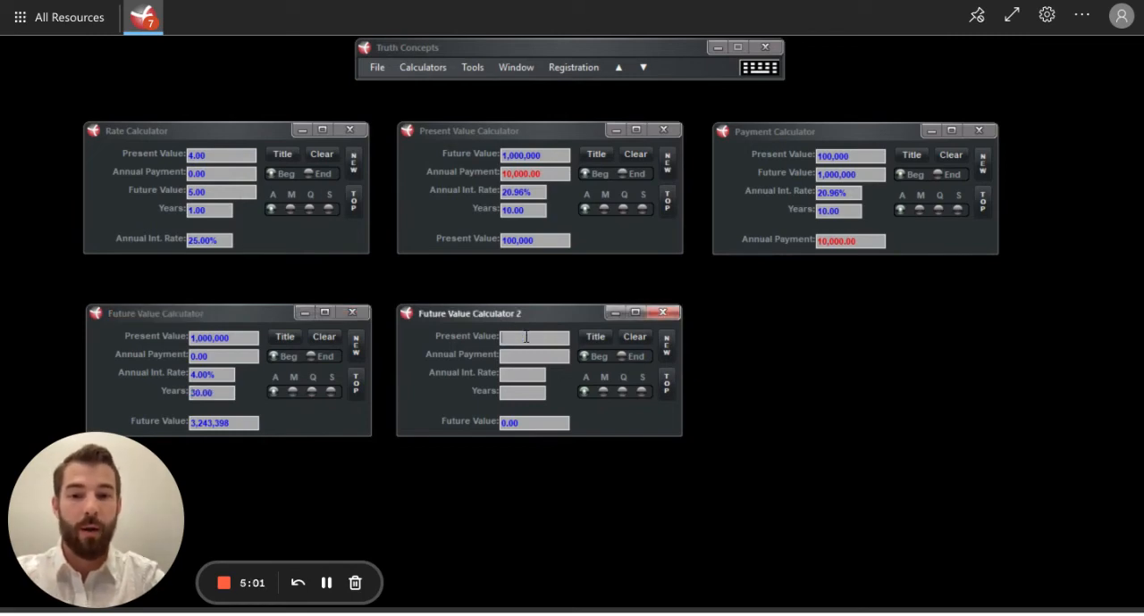
pyautogui.write('10')
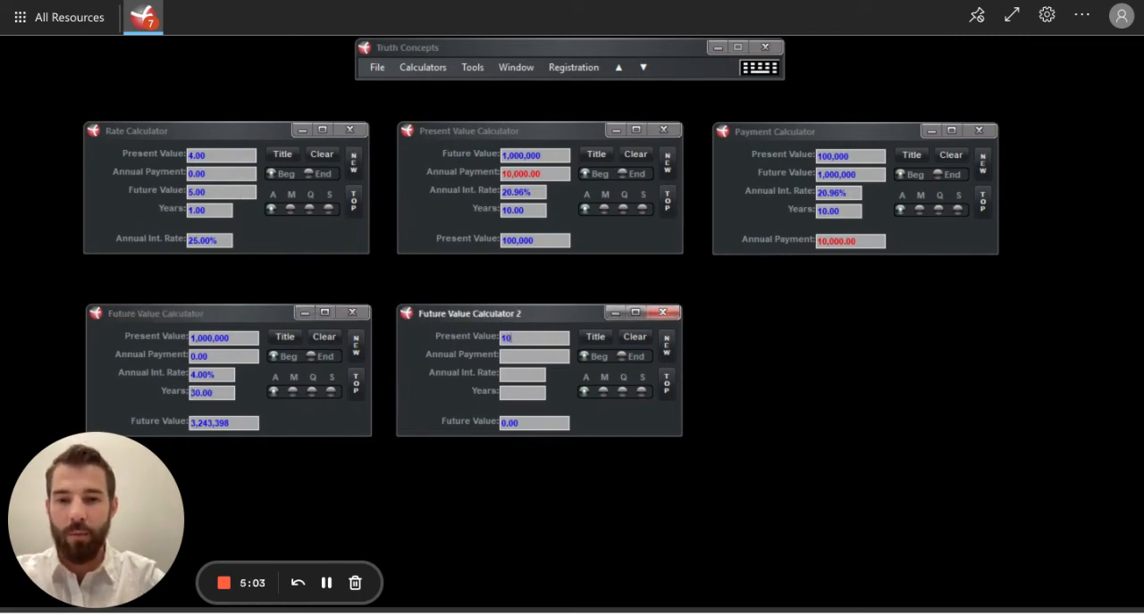
pyautogui.write('000000')
pyautogui.press('Return')
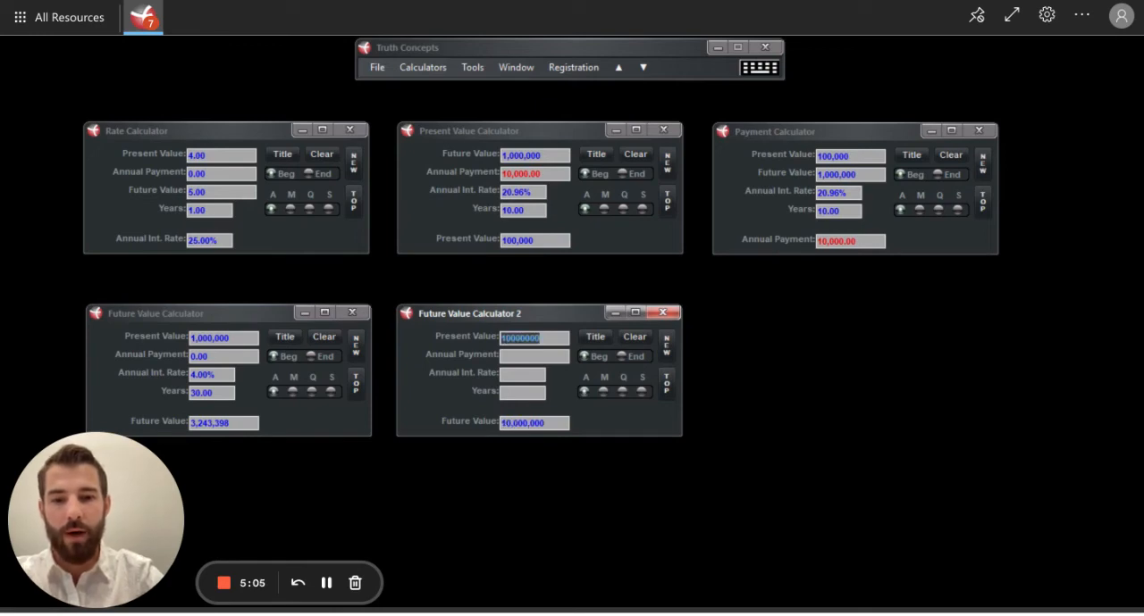
pyautogui.press('BackSpace')
pyautogui.write('1000000')
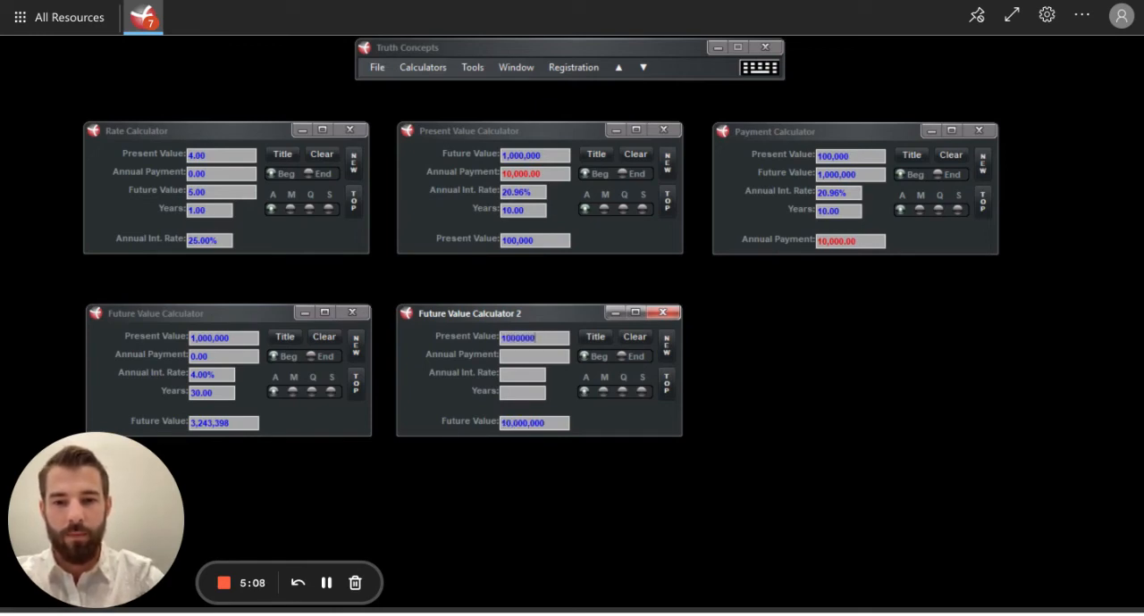
pyautogui.press('Return')
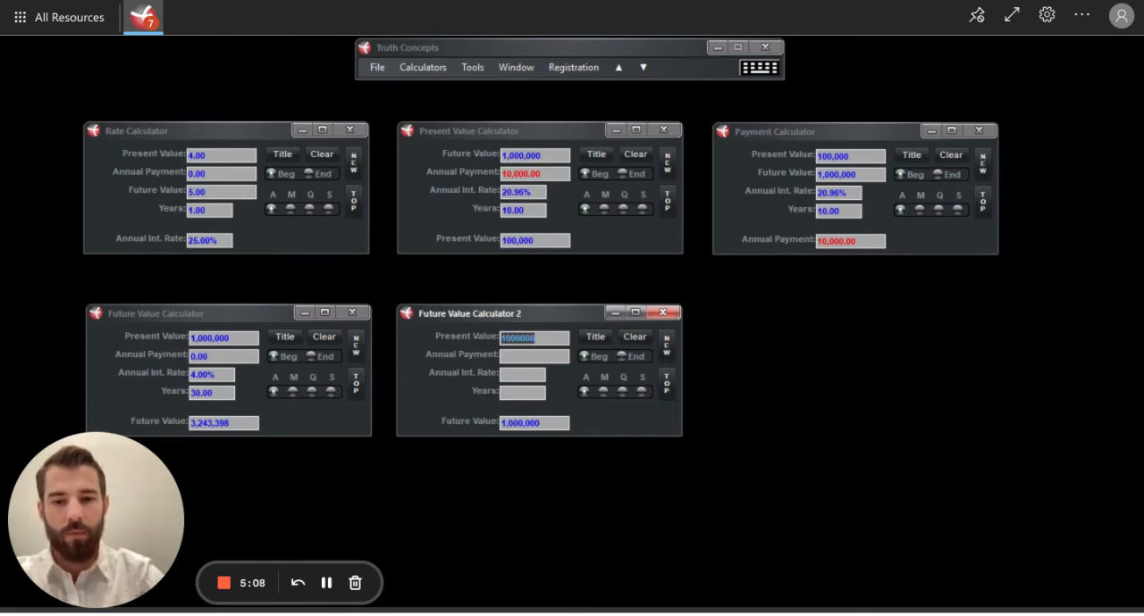
pyautogui.click(522, 357)
pyautogui.write('0')
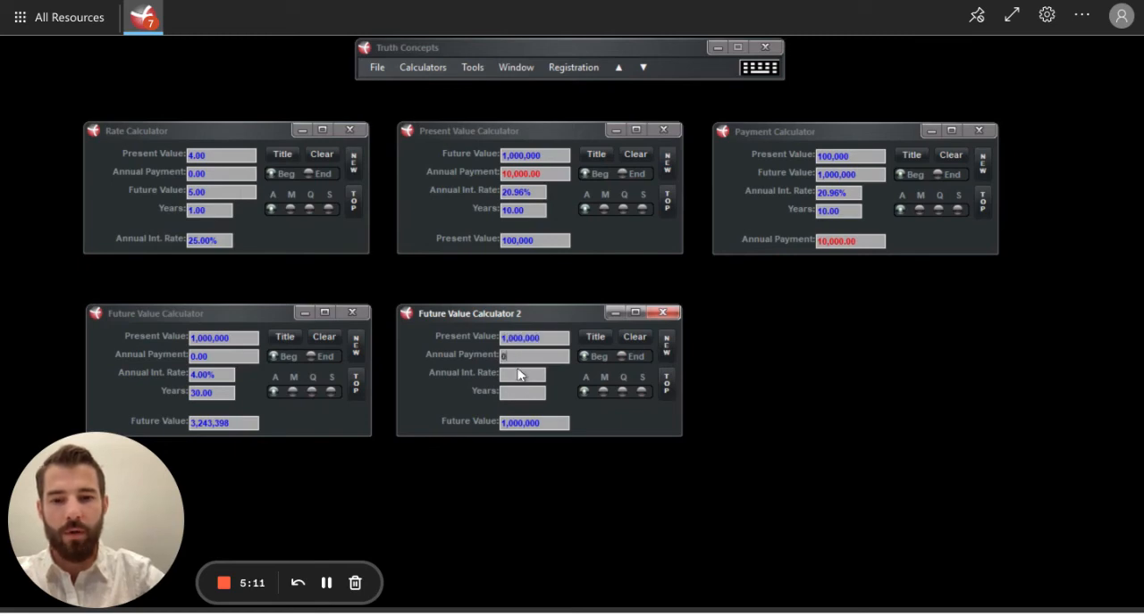
# Step: Calculate the future value in Future Value Calculator 2 at a 5% annual interest rate over 30 years
pyautogui.click(522, 374)
pyautogui.write('6')
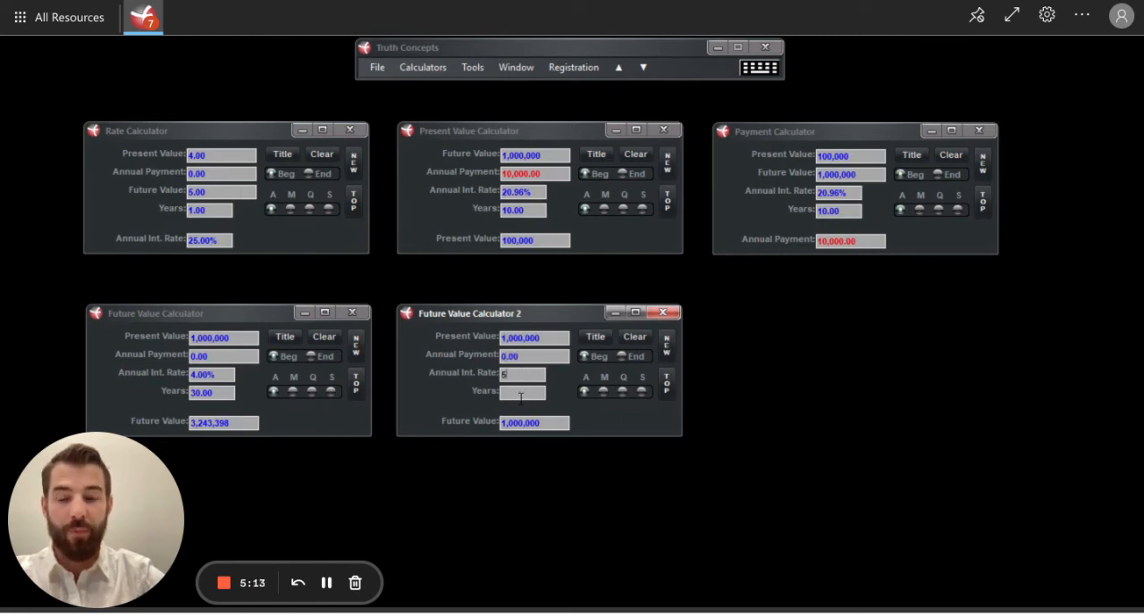
pyautogui.click(518, 394)
pyautogui.write('30')
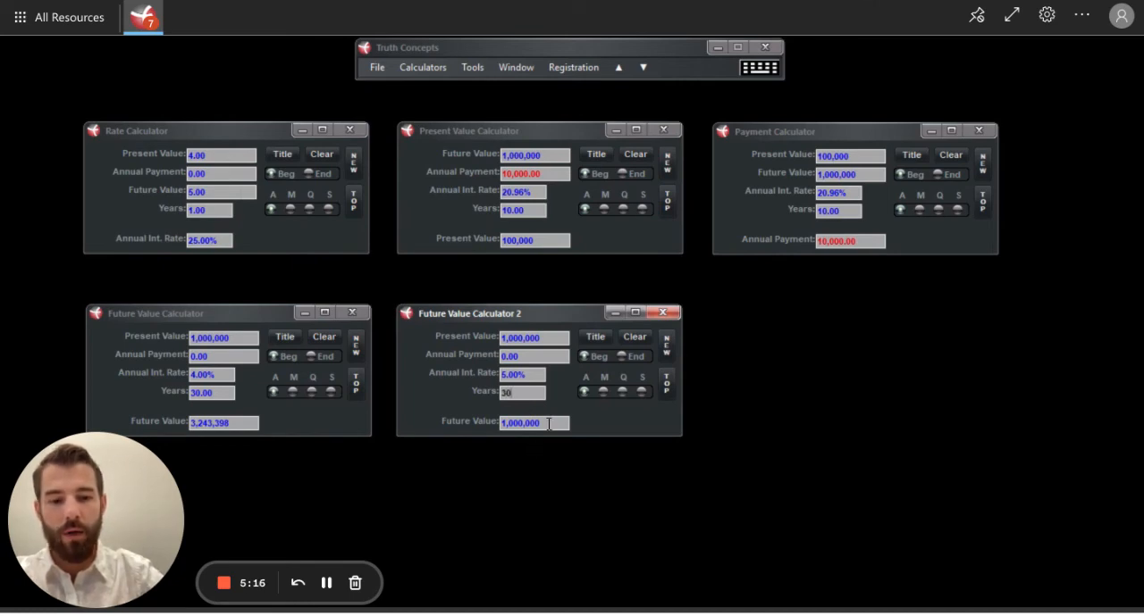
pyautogui.press('Return')
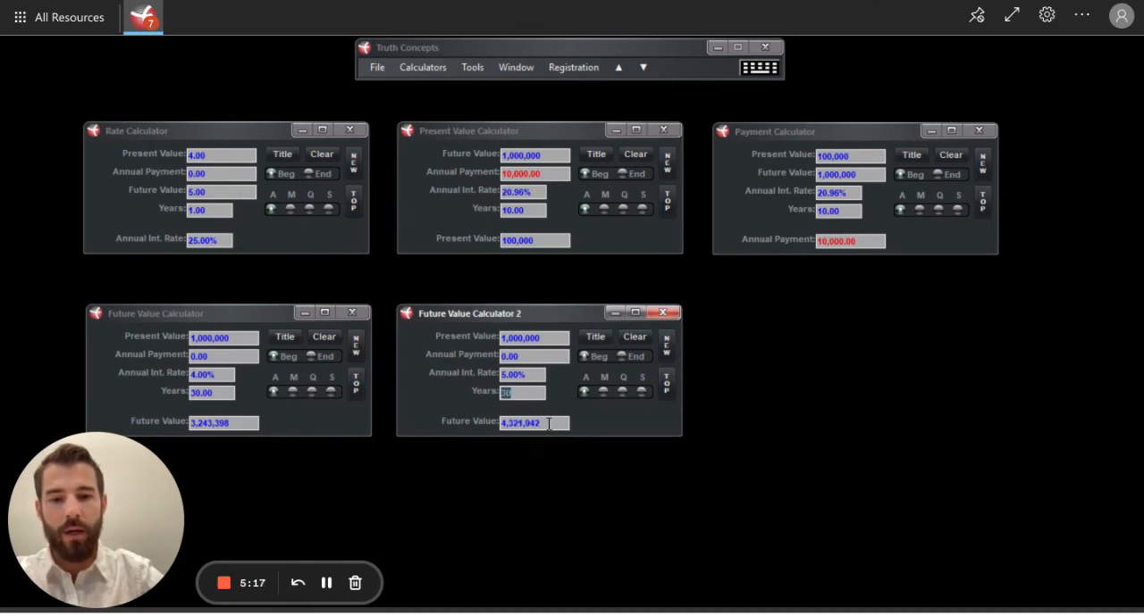